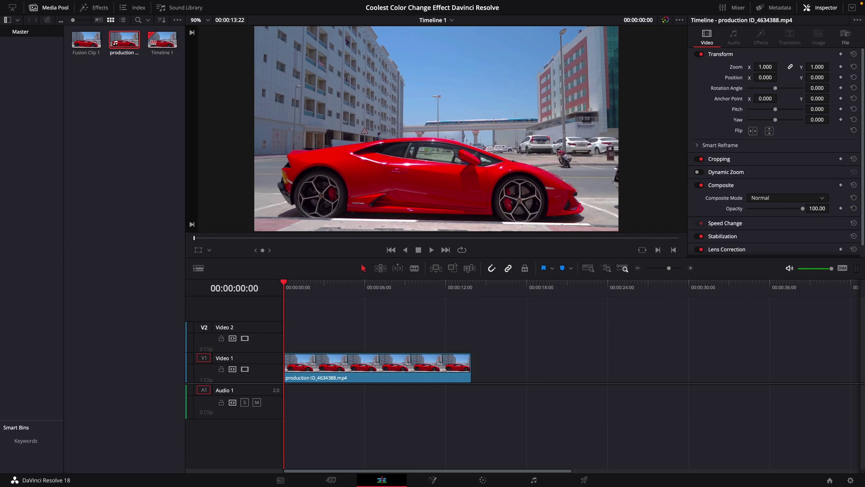
Alt-drag the red car clip from Video 1 up onto Video 2 to duplicate it
click(373, 367)
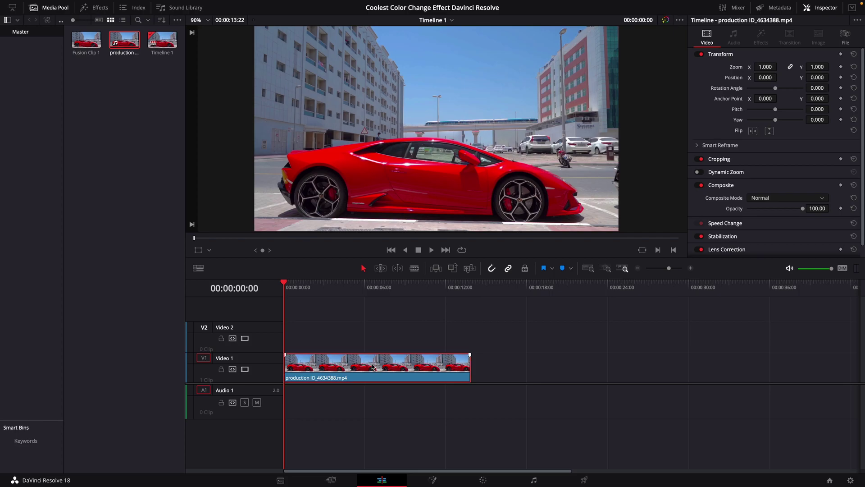
drag(372, 366, 366, 344)
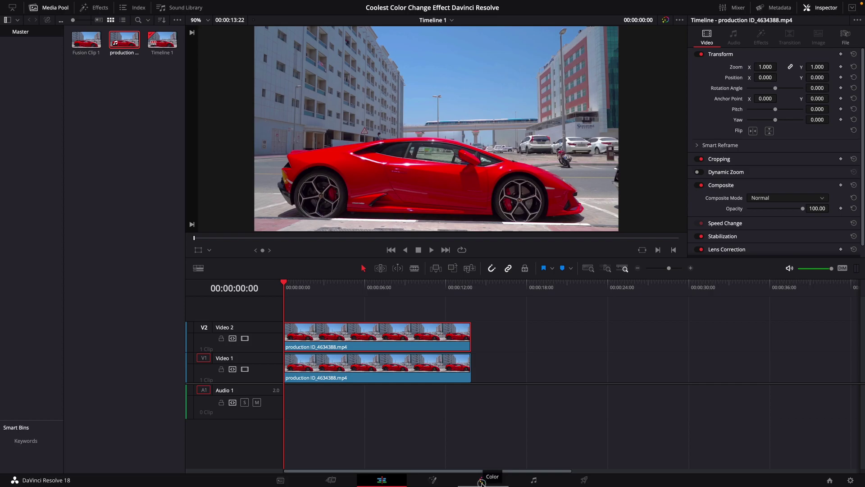
On the Color page, eyedrop the red car in the HSL qualifier, adding more red with Picker Add
click(482, 481)
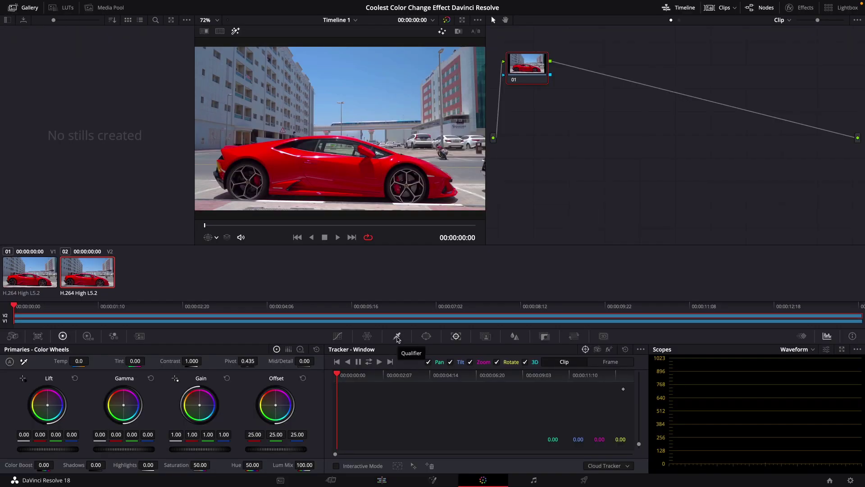
click(397, 337)
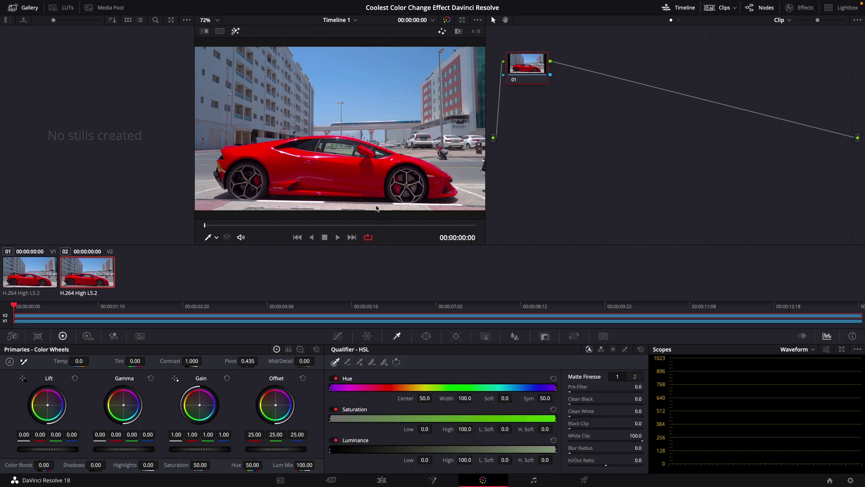
drag(373, 179, 255, 149)
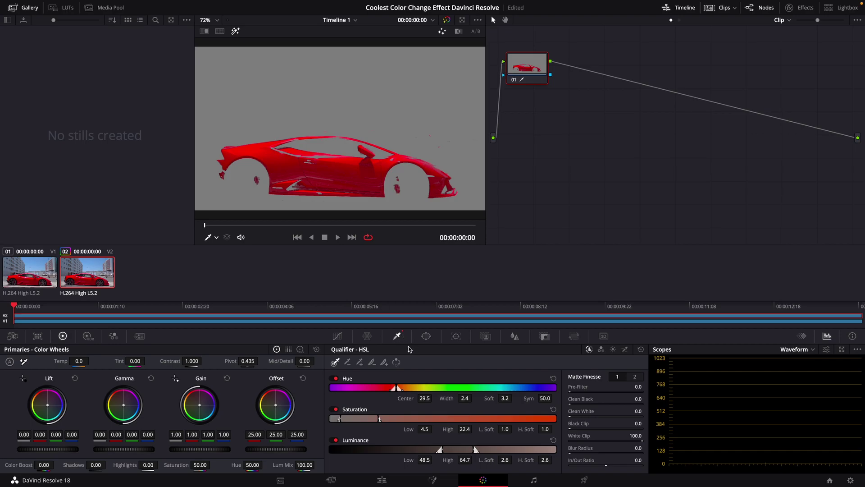
click(360, 363)
drag(323, 154, 305, 156)
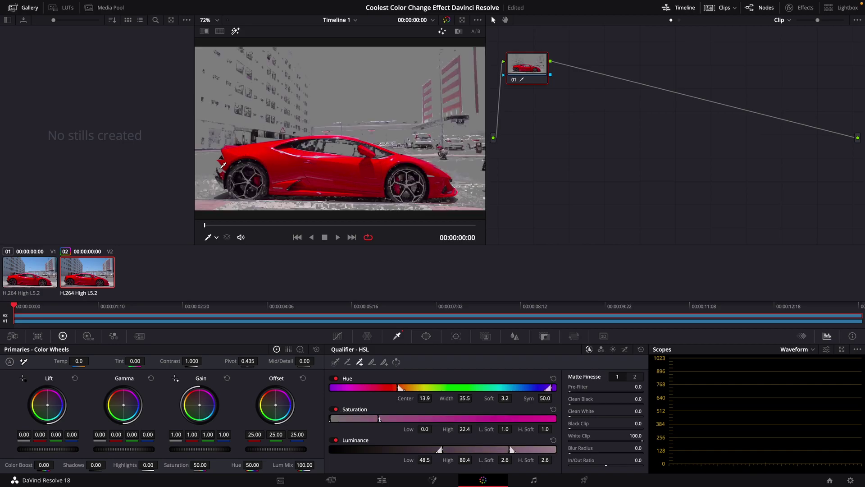
click(222, 168)
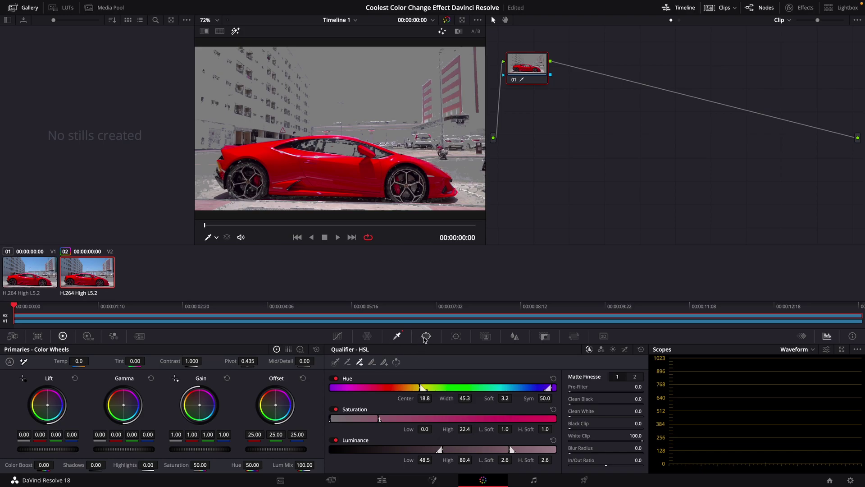
Clean the car matte by raising Clean Black and setting Denoise to 2.8
drag(569, 405, 572, 405)
click(636, 376)
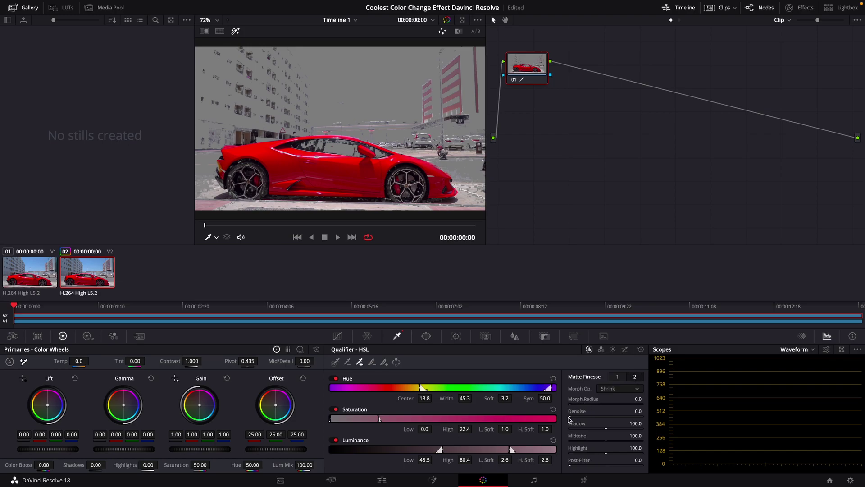
drag(569, 416, 580, 417)
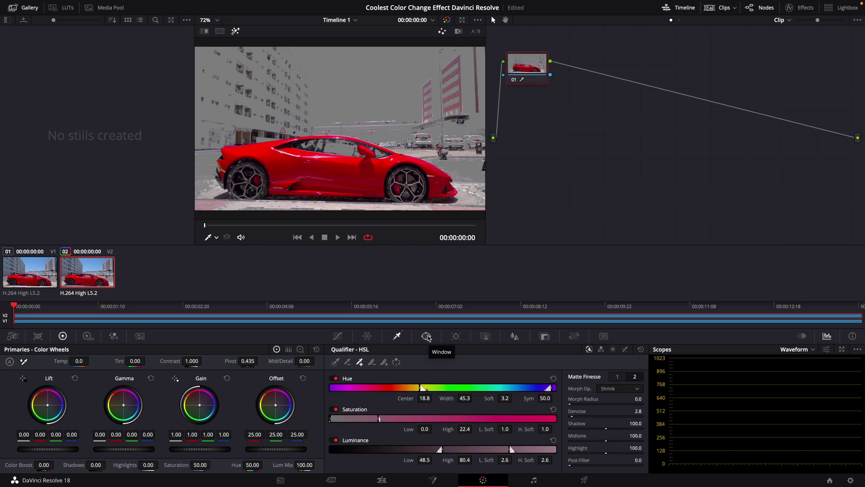
Start a polygon window at the car's front, tracing points over the bonnet, windscreen and roof
click(427, 336)
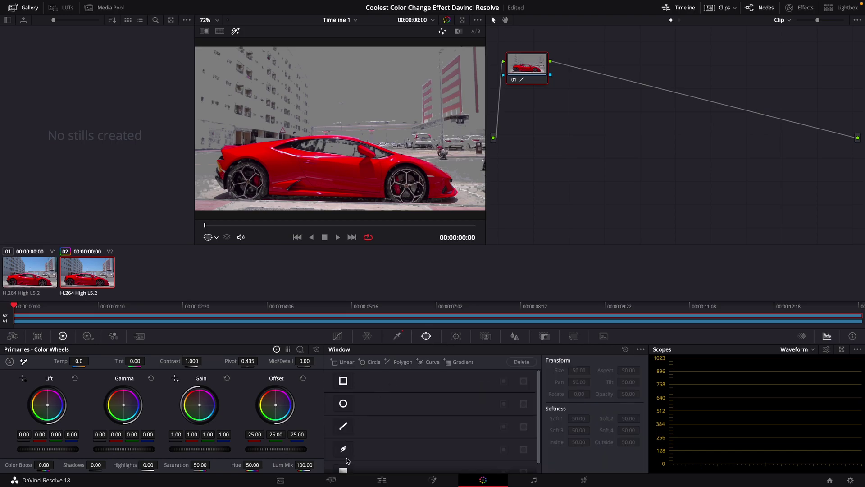
click(345, 449)
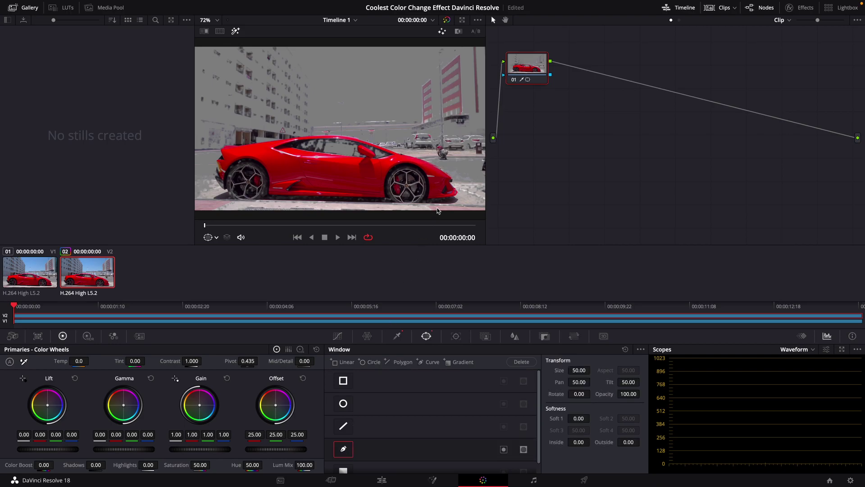
click(439, 203)
click(466, 199)
click(453, 175)
click(435, 159)
click(407, 149)
click(383, 145)
click(360, 135)
click(336, 133)
click(314, 132)
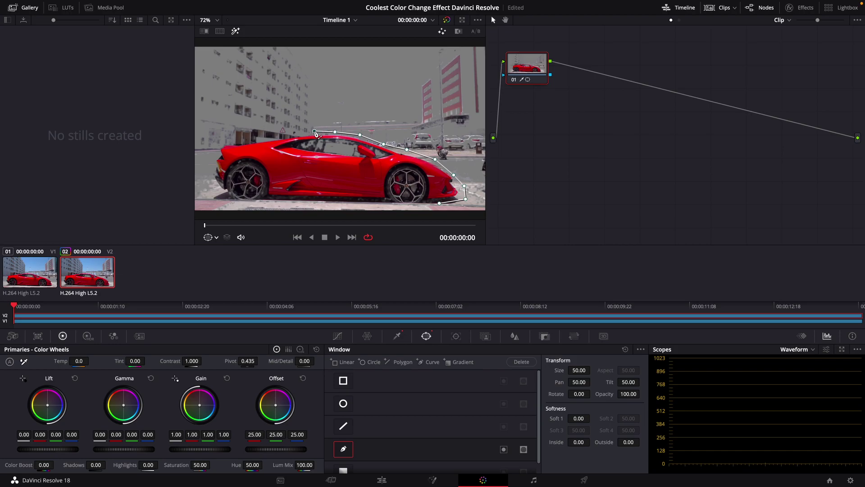
click(292, 133)
Finish the polygon around the rear deck, tail and underside, closing it at the front
click(276, 138)
click(247, 138)
click(236, 139)
click(220, 144)
click(210, 153)
click(210, 169)
click(215, 186)
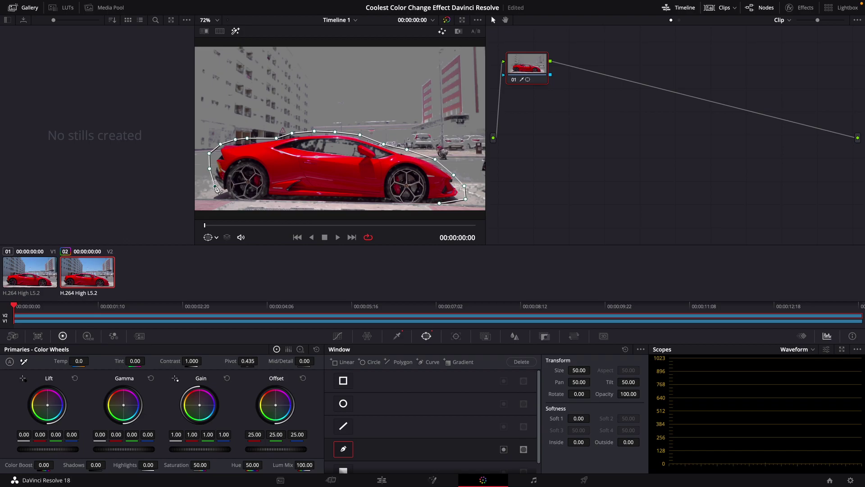
click(237, 199)
click(348, 205)
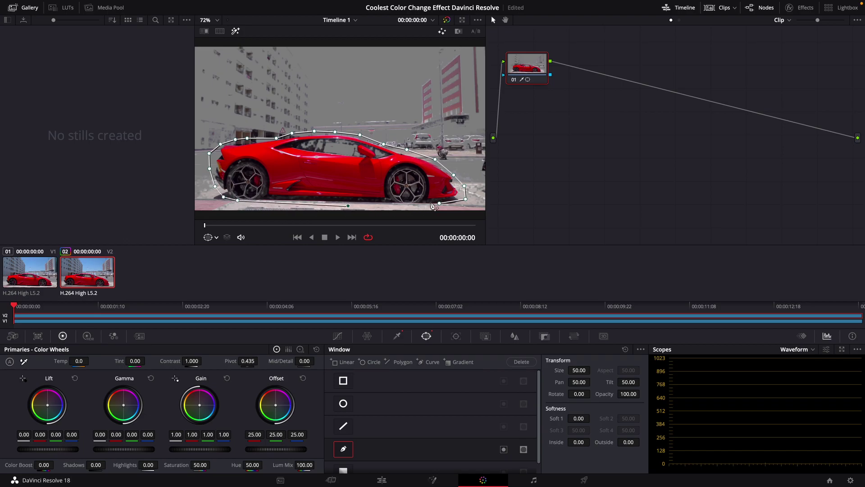
click(439, 204)
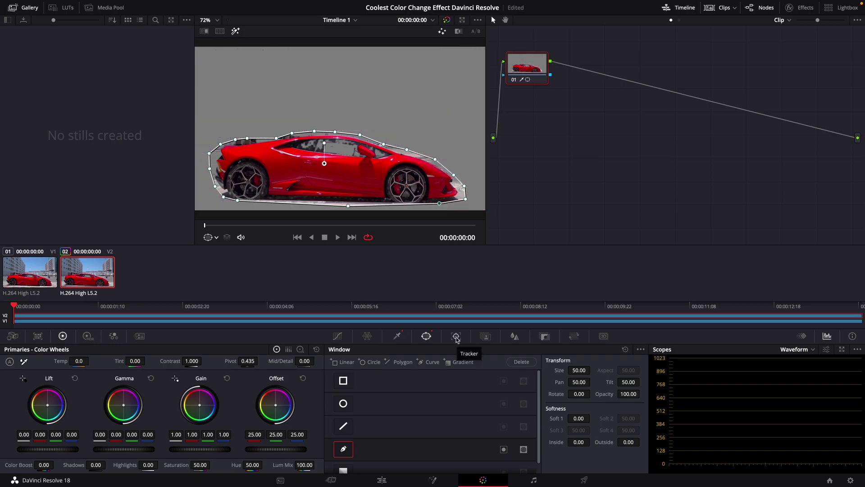
Track the polygon window across the whole clip and hide the viewer overlay
click(456, 337)
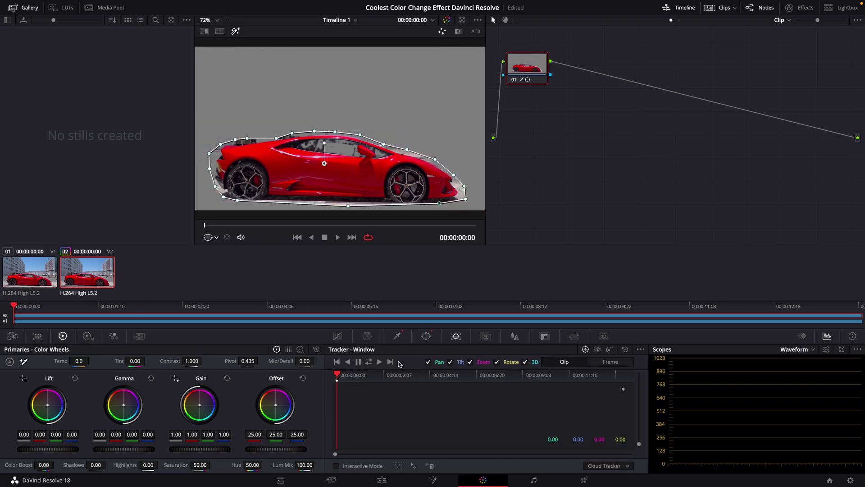
click(368, 363)
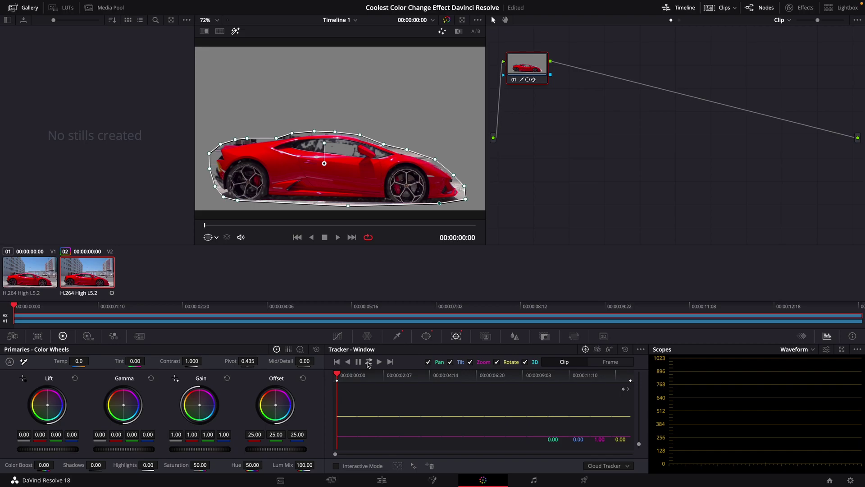
click(217, 237)
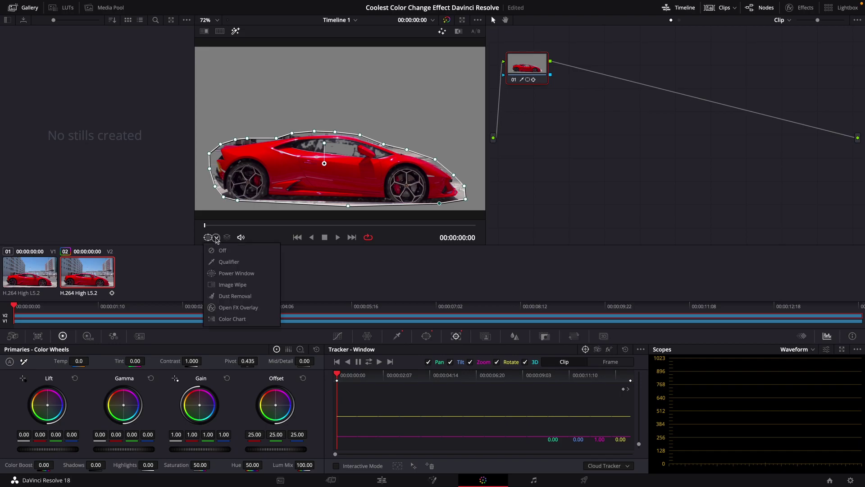
click(218, 251)
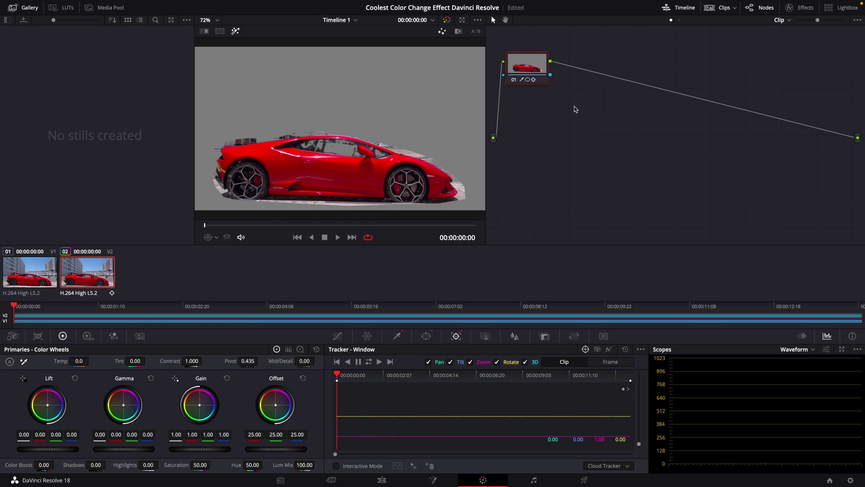
Feed the node's matte to a new alpha output and shift Hue to about 19.5, making the car green
right_click(574, 109)
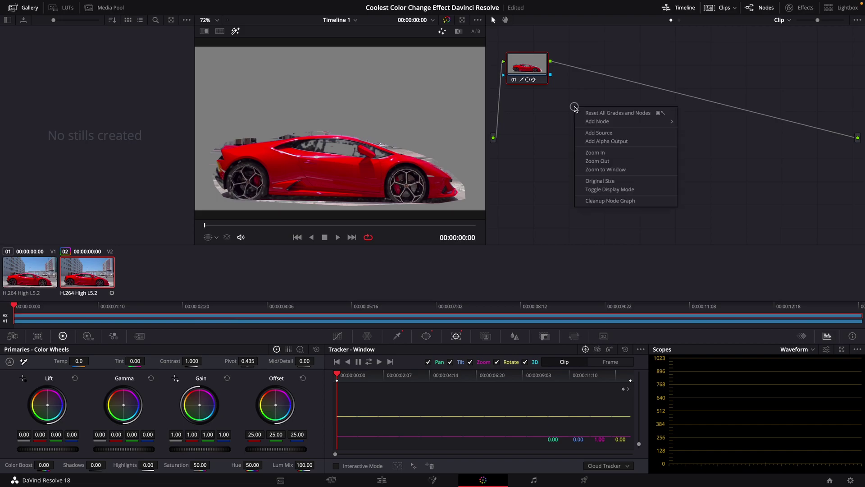
click(592, 143)
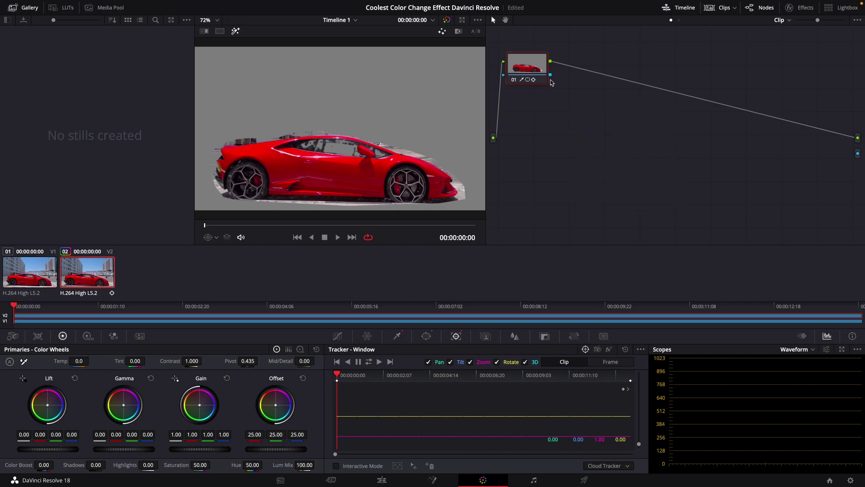
drag(551, 76, 856, 155)
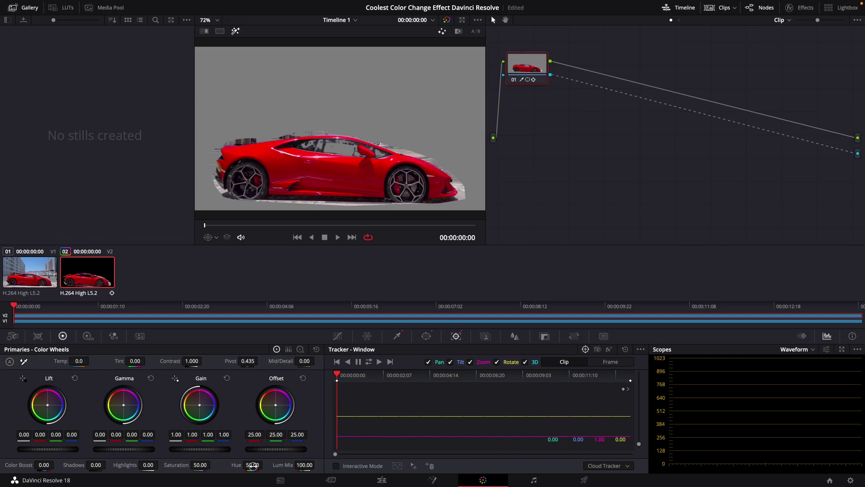
drag(253, 465, 189, 464)
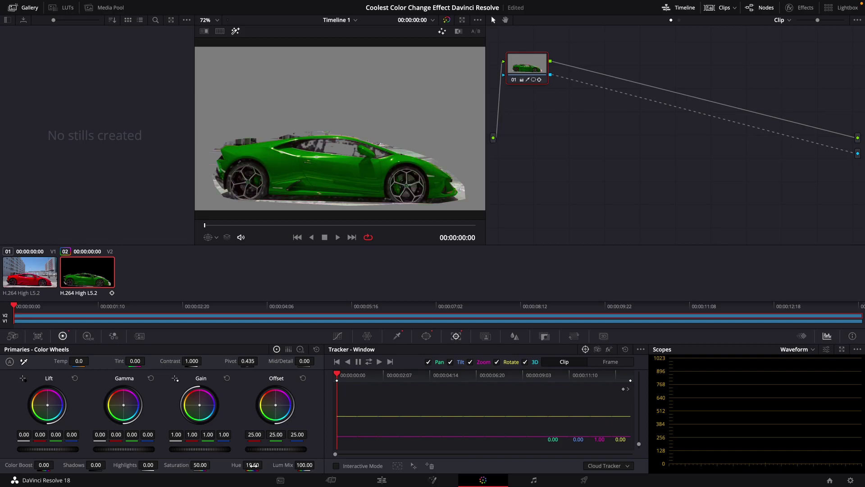
click(382, 480)
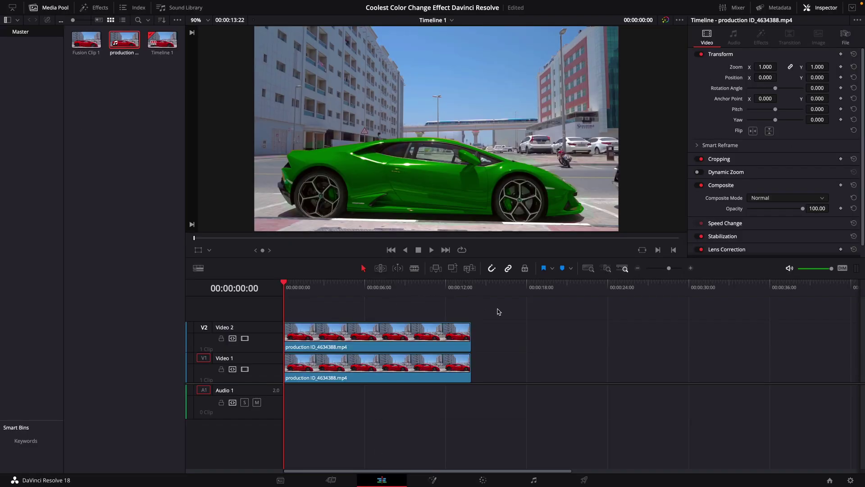
Combine both stacked clips into Fusion Clip 2 and open it on the Fusion page
drag(498, 309, 426, 381)
right_click(420, 343)
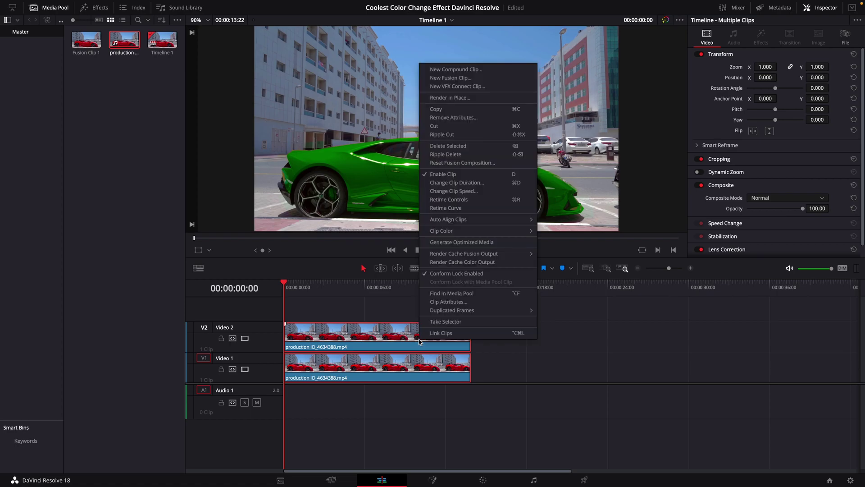
click(444, 78)
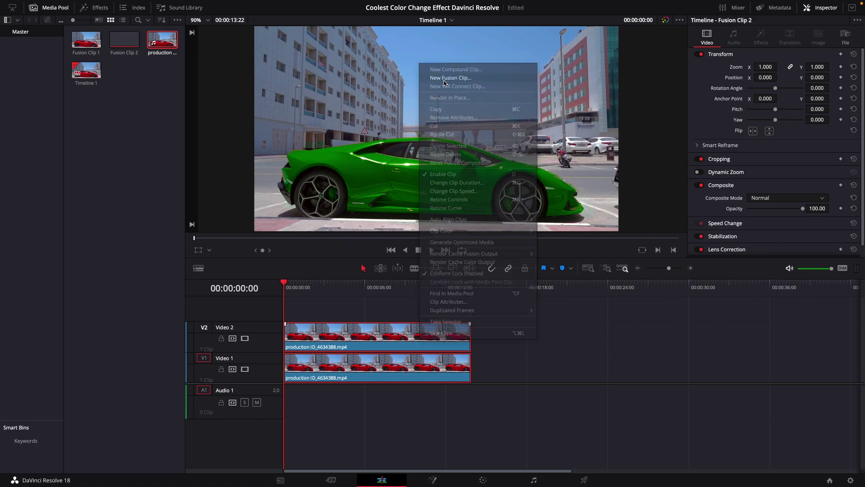
right_click(368, 371)
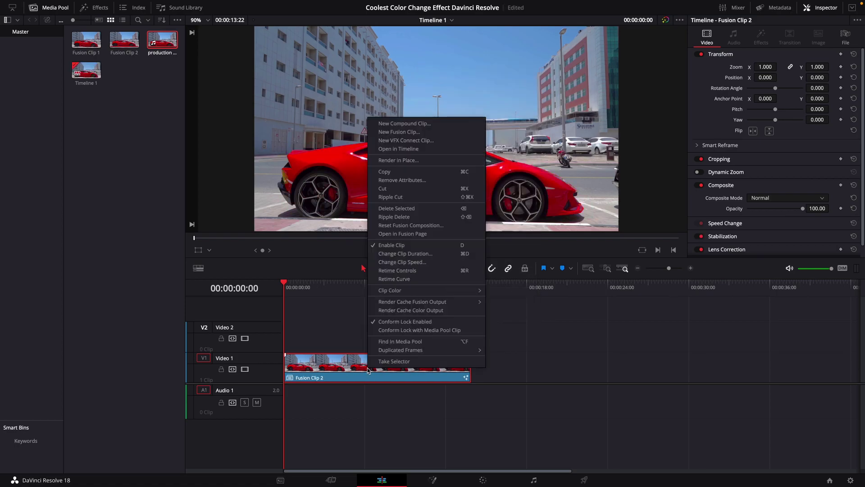
click(396, 235)
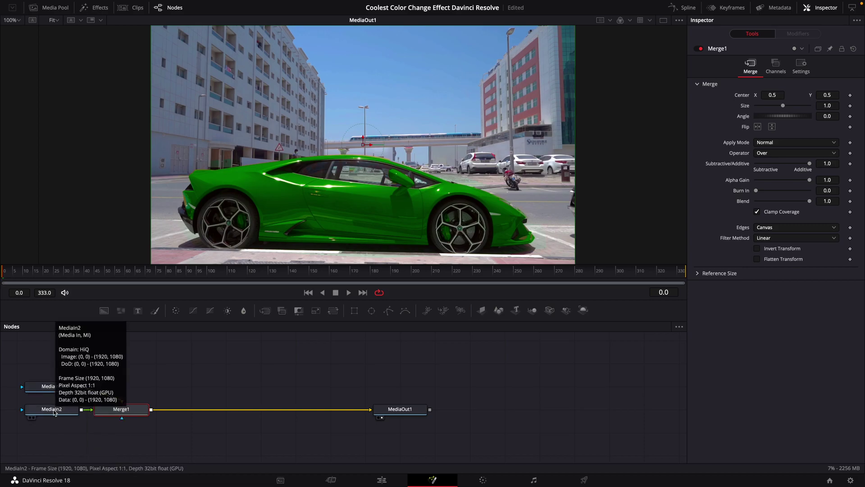
Arrange MediaIn2 above Merge1 and insert a Merge2 node after Merge1
drag(53, 411, 125, 353)
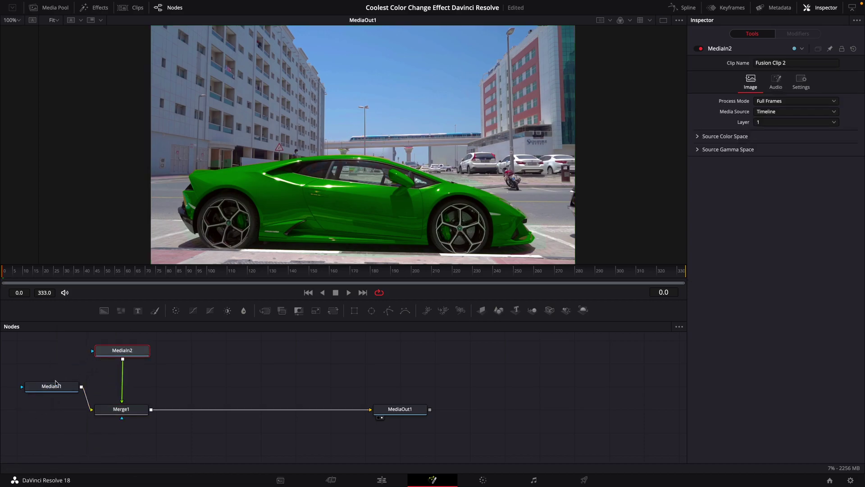
drag(53, 388, 42, 410)
drag(117, 355, 115, 352)
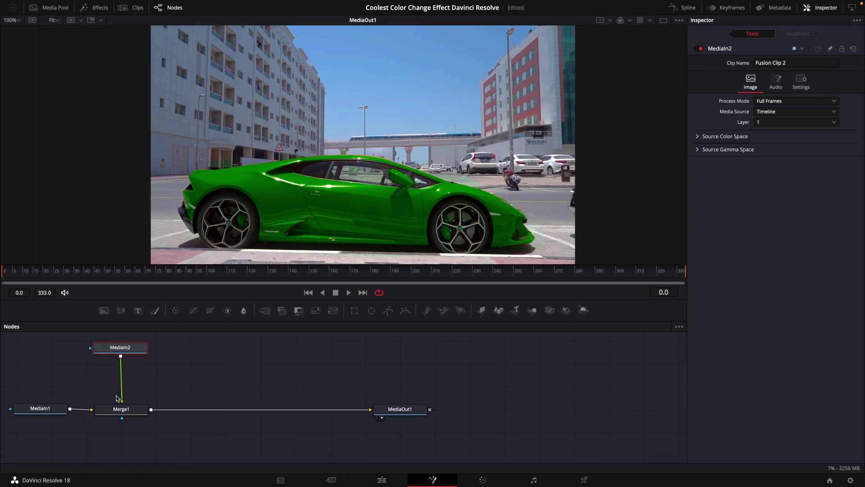
click(122, 412)
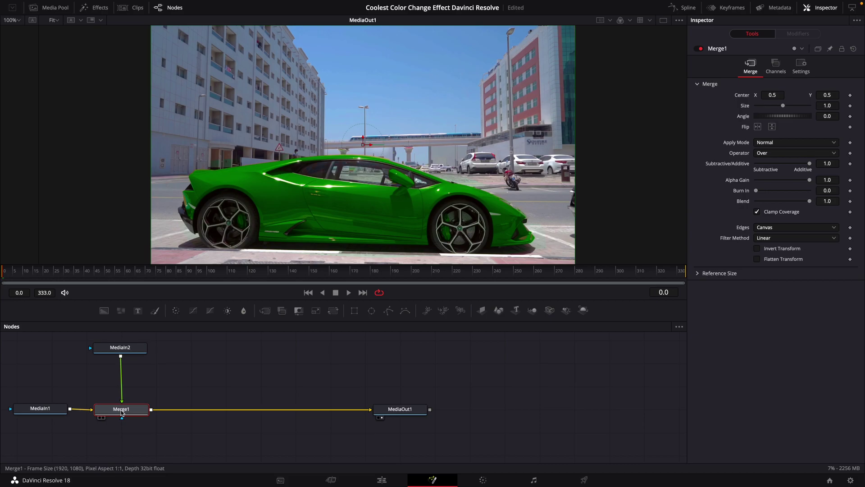
key(shift+space)
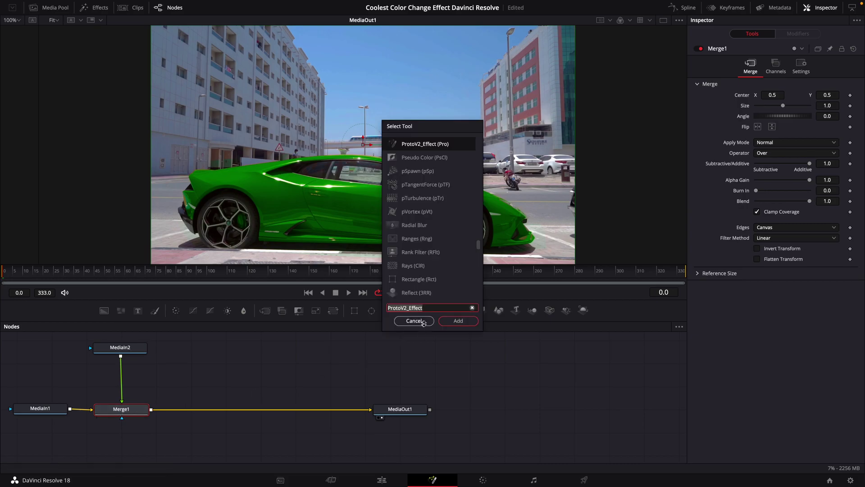
text(merg)
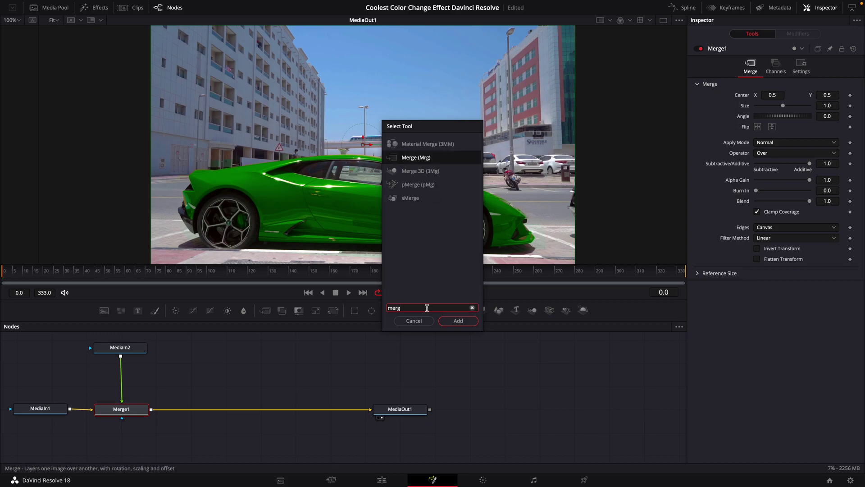
key(Return)
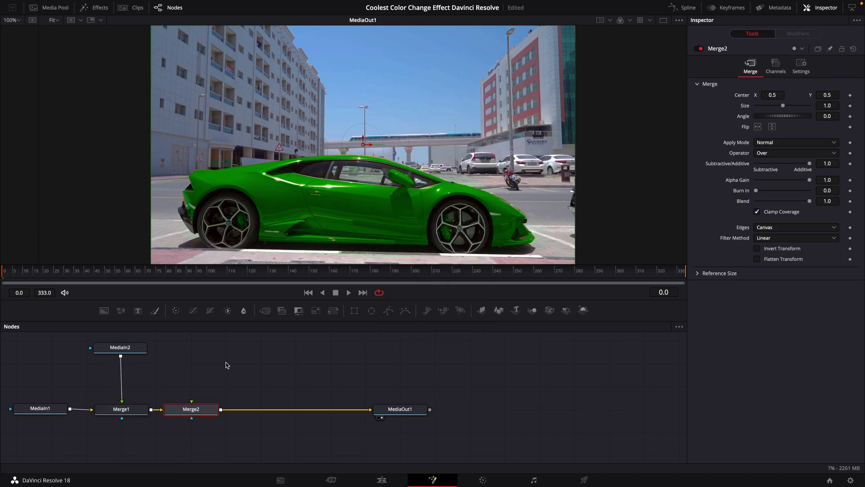
Search the Select Tool for 'prot' to look for the Proto plug-in
click(226, 363)
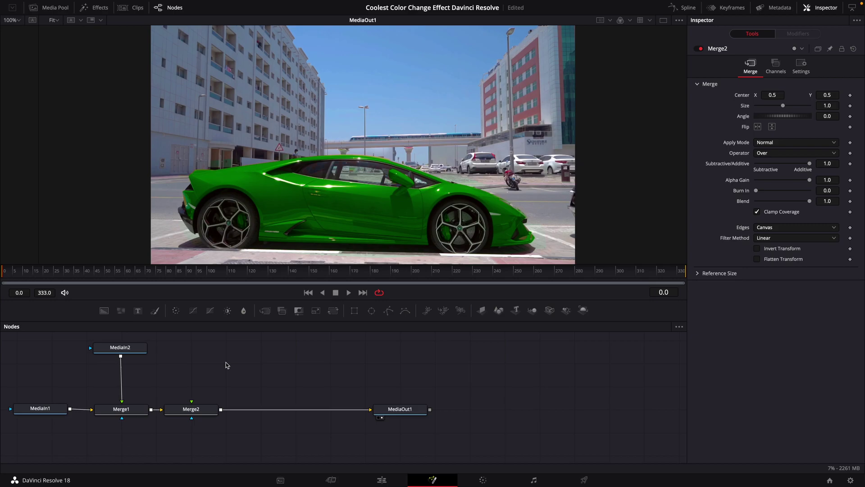
key(shift+space)
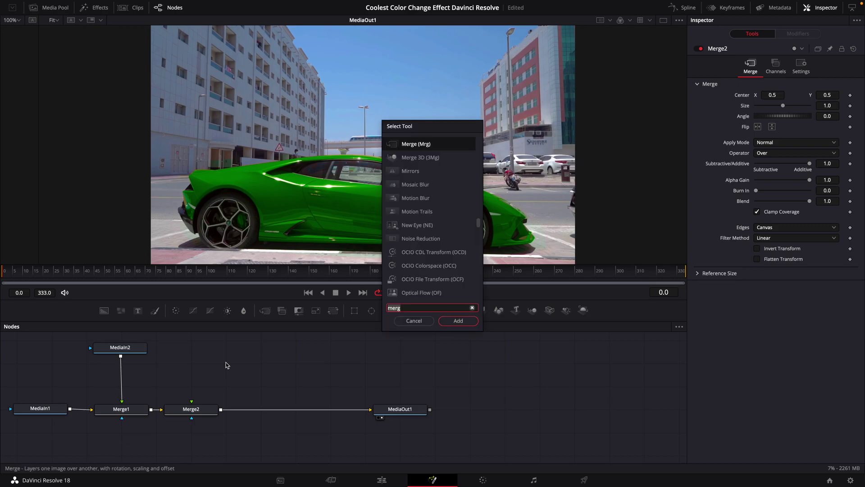
text(prot)
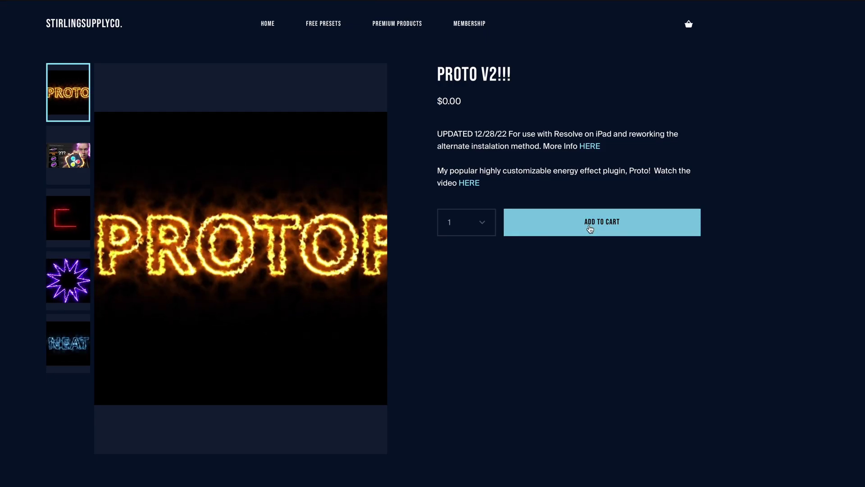
Add the free Proto V2 plug-in ($0.00) to the StirlingSupplyCo cart and close the cart drawer
click(589, 229)
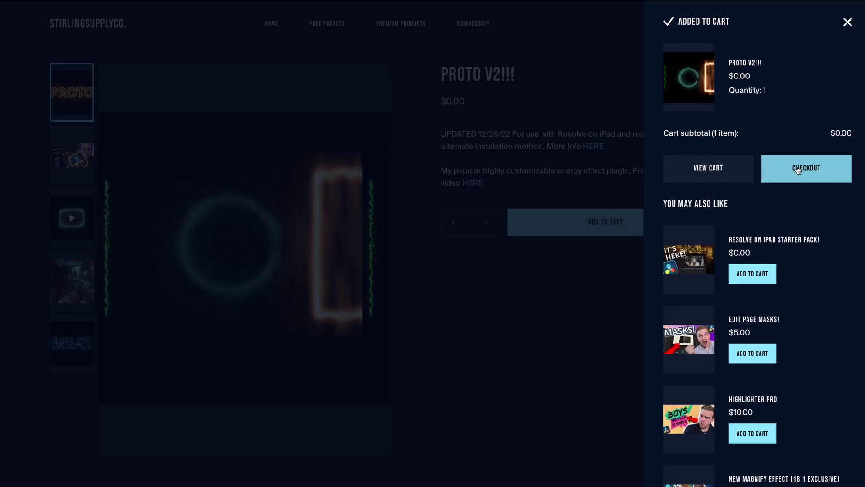
scroll(792, 245, down, 1)
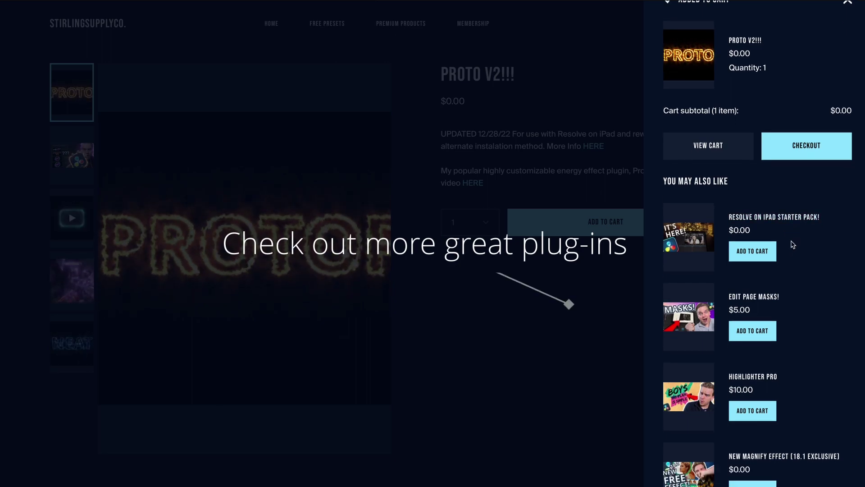
scroll(792, 244, up, 1)
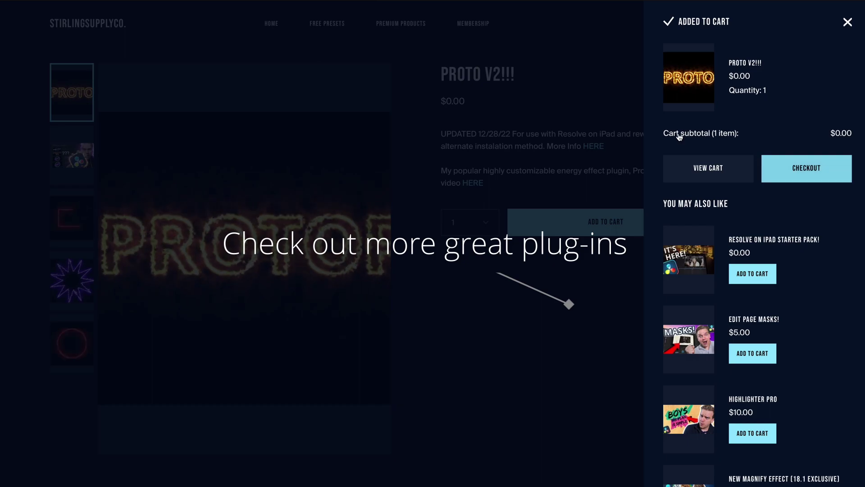
click(382, 73)
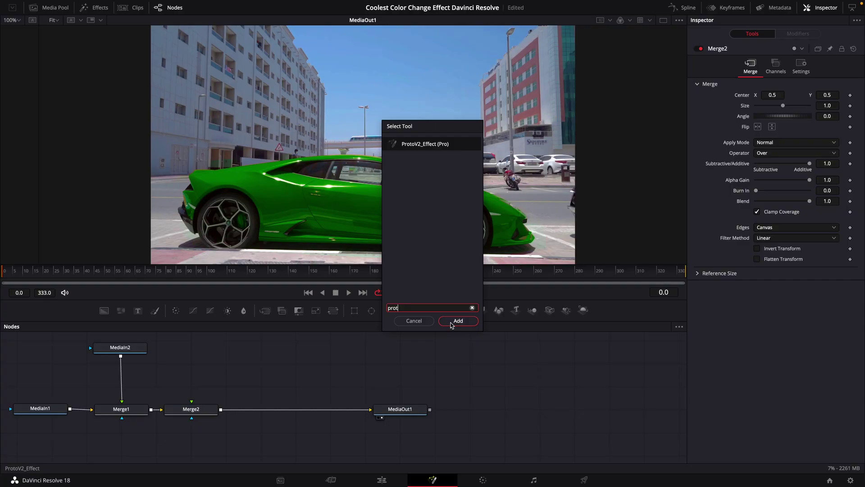
Add a ProtoV2_Effect node above Merge2 and feed MediaIn2 into it
click(451, 321)
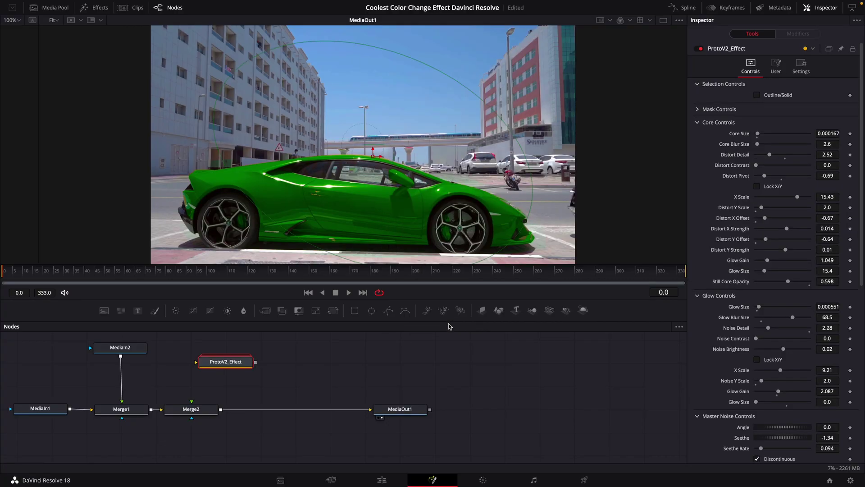
drag(224, 365, 191, 402)
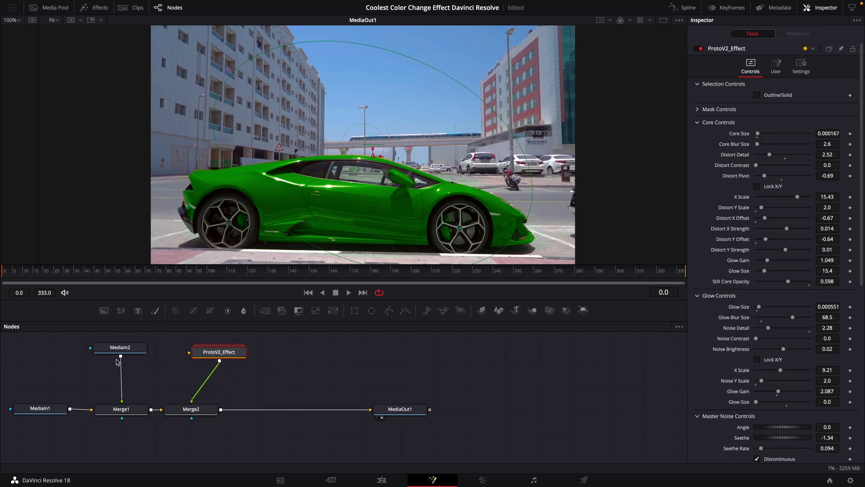
drag(121, 356, 189, 354)
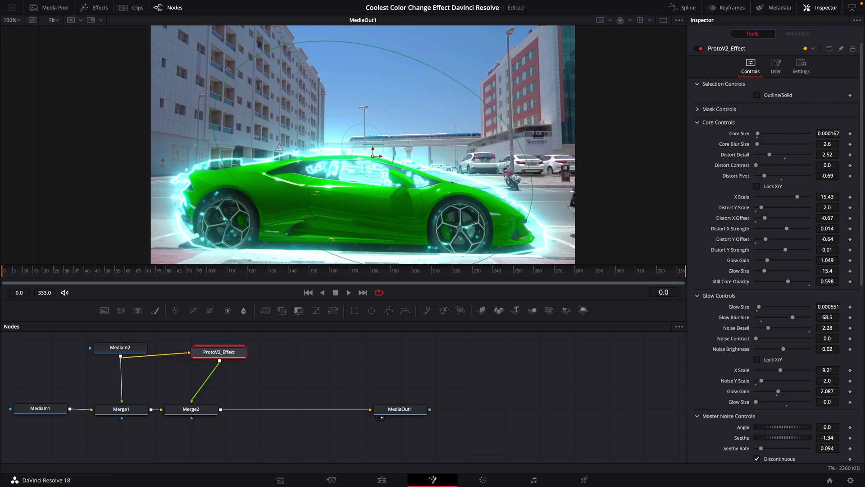
Add a Rectangle1 mask node and connect it to Merge1's mask input
click(354, 312)
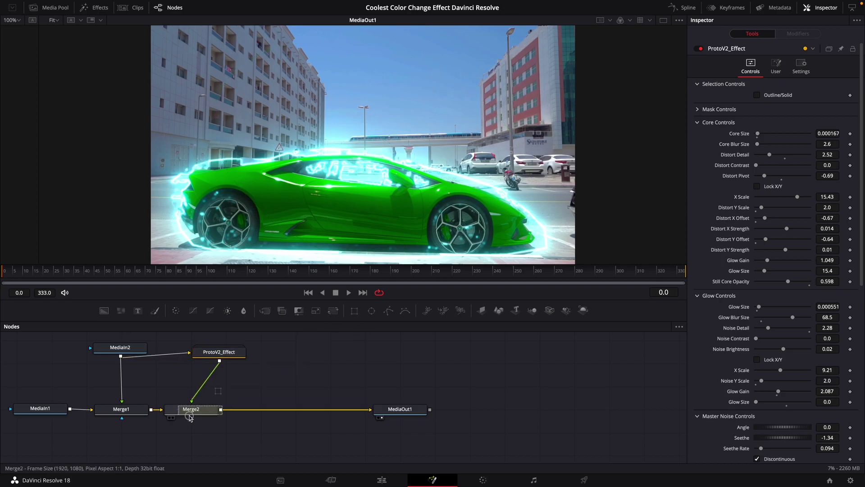
drag(189, 417, 120, 421)
click(128, 442)
Widen Rectangle1 over the car, soften it (soft edge 0.0268, border 0.019), and slide it left
drag(363, 144, 359, 197)
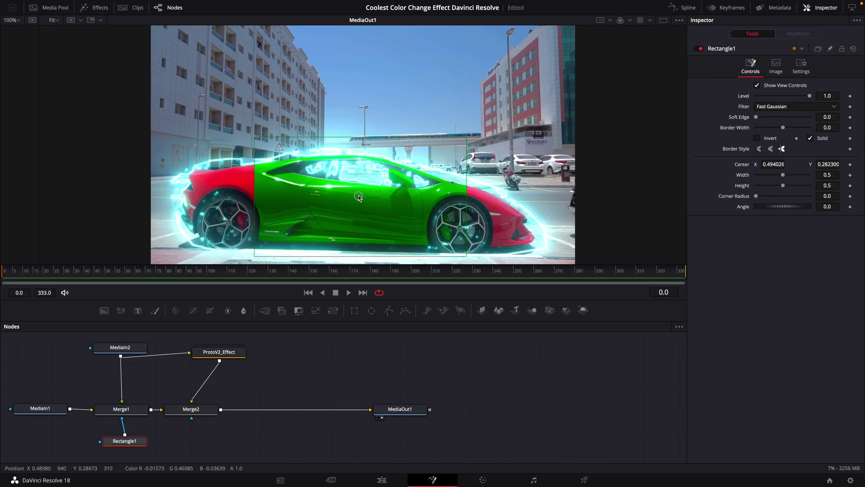
drag(467, 193, 552, 201)
drag(756, 117, 786, 129)
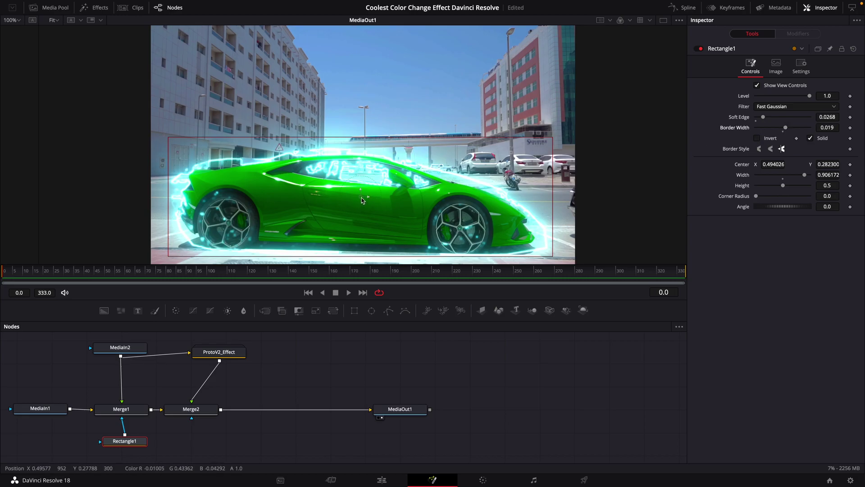
drag(362, 198, 1, 196)
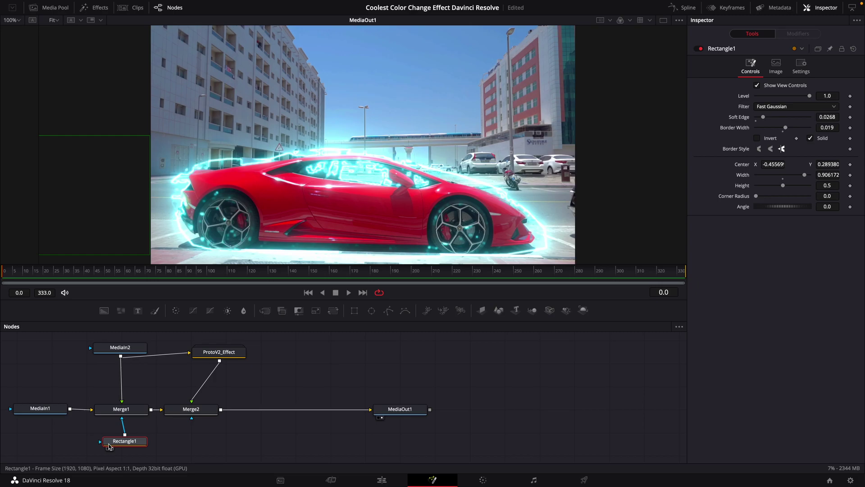
Copy Rectangle1 and paste an Instance_Rectangle1 as Merge2's mask
right_click(123, 444)
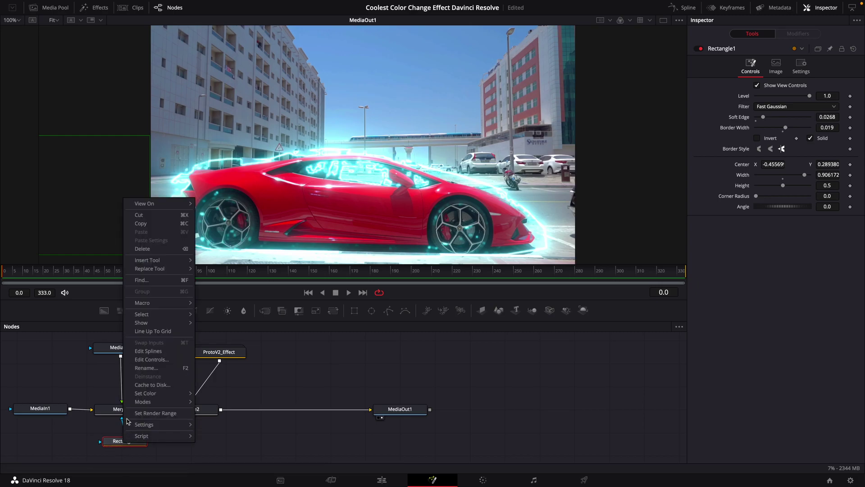
click(143, 223)
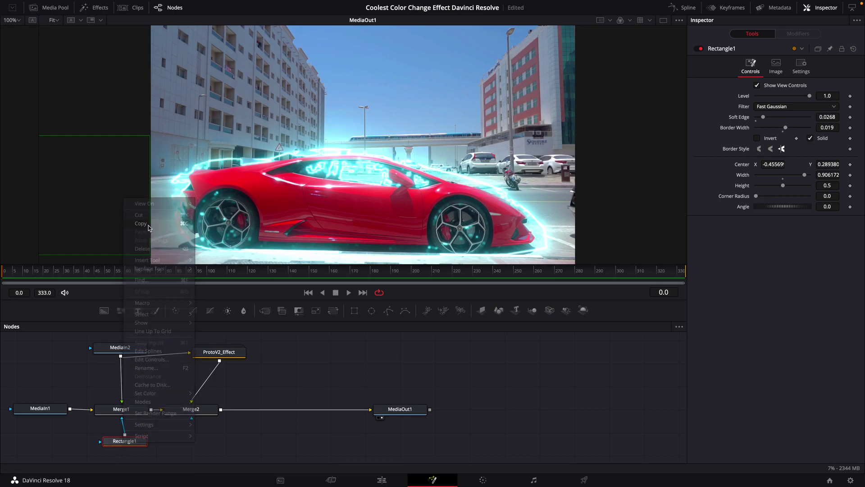
click(219, 440)
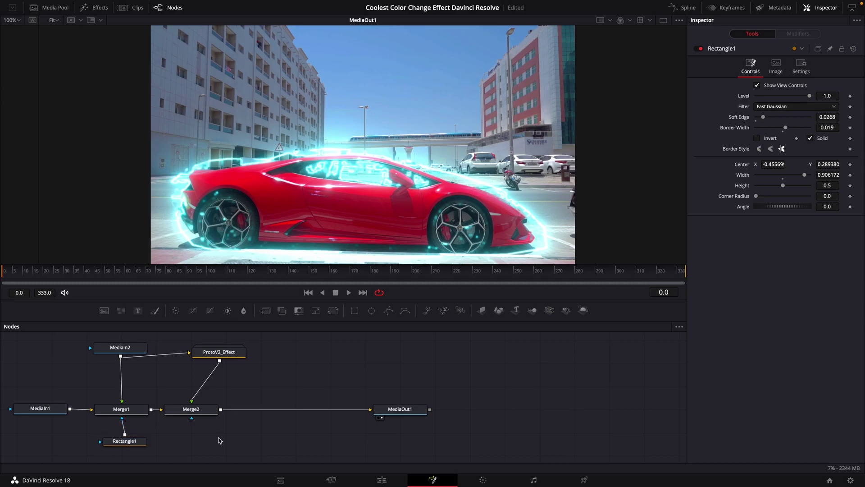
right_click(220, 439)
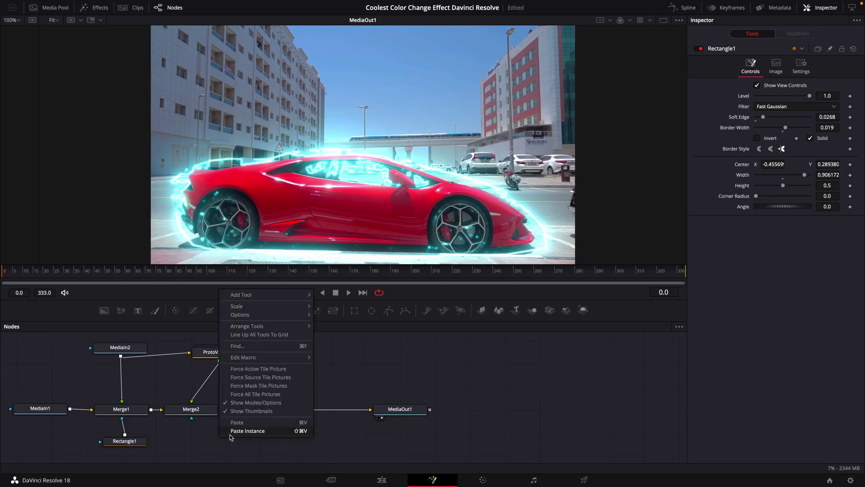
click(252, 431)
drag(232, 441, 193, 420)
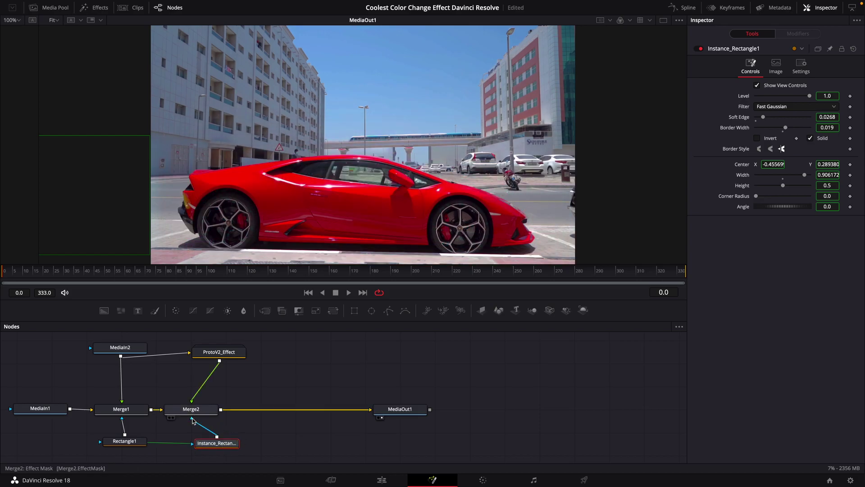
Deinstance the instance's Solid option and turn Solid off
right_click(821, 141)
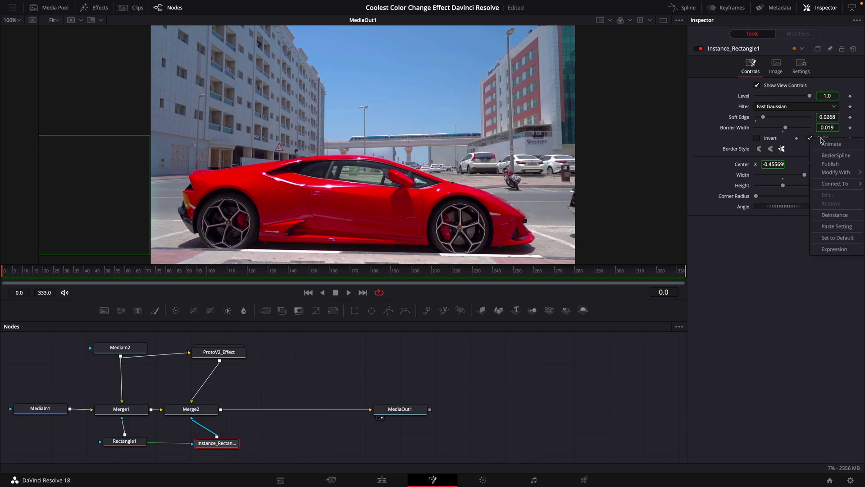
click(827, 217)
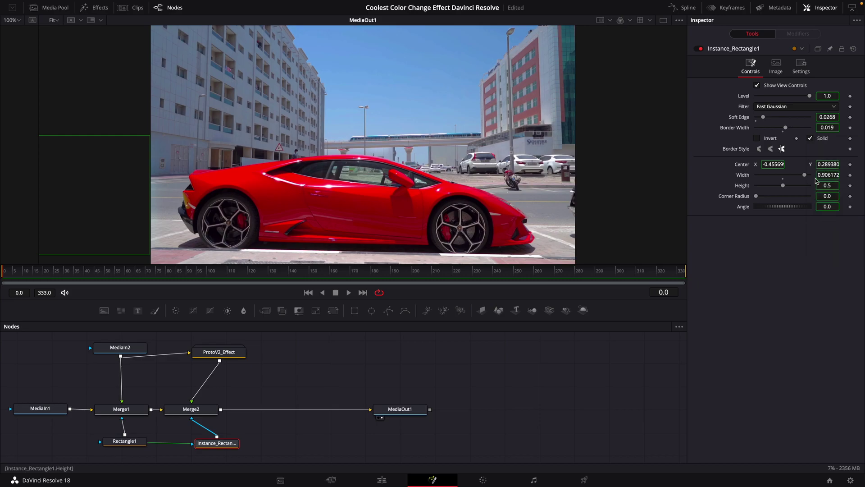
click(811, 140)
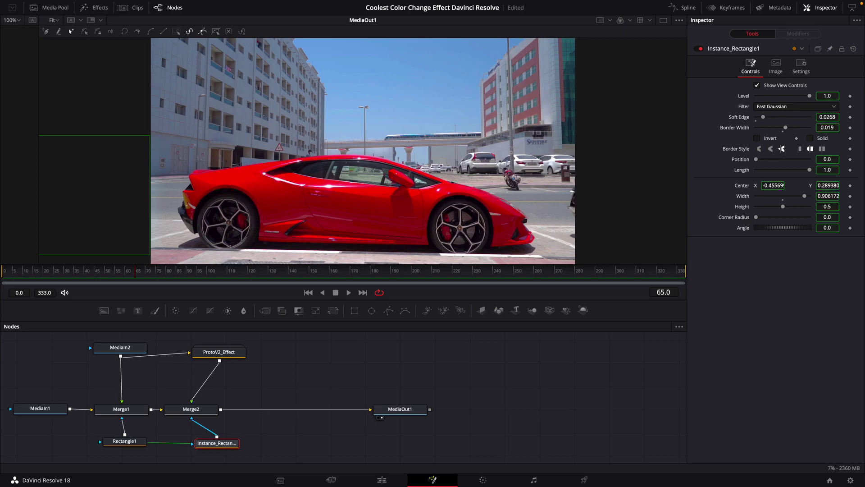
Keyframe Instance_Rectangle1's Center at frame 32, then slide it to X 0.483076 at frame 290
drag(135, 273, 67, 276)
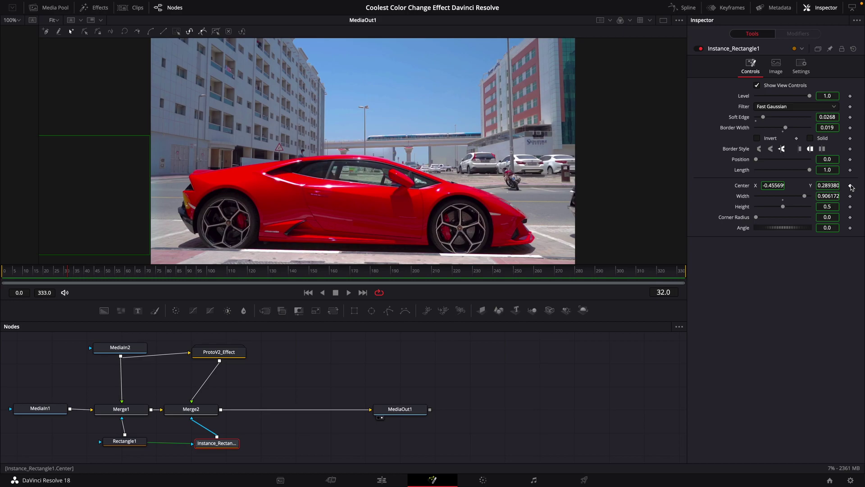
click(851, 185)
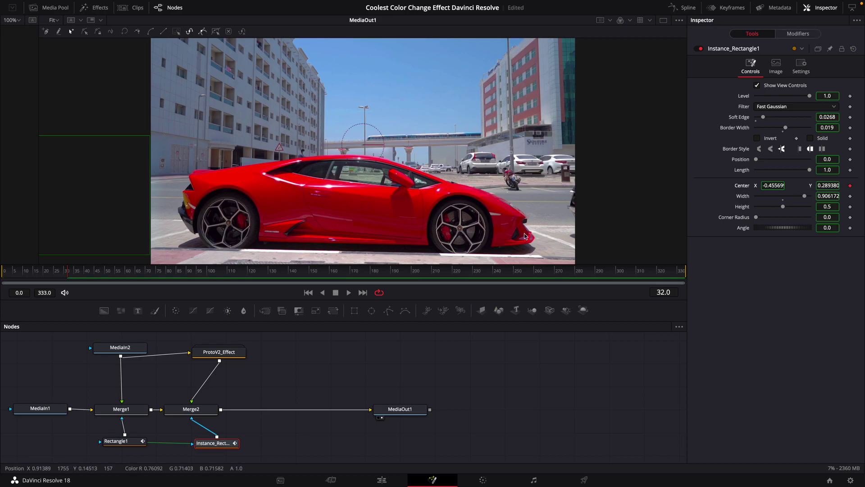
click(596, 272)
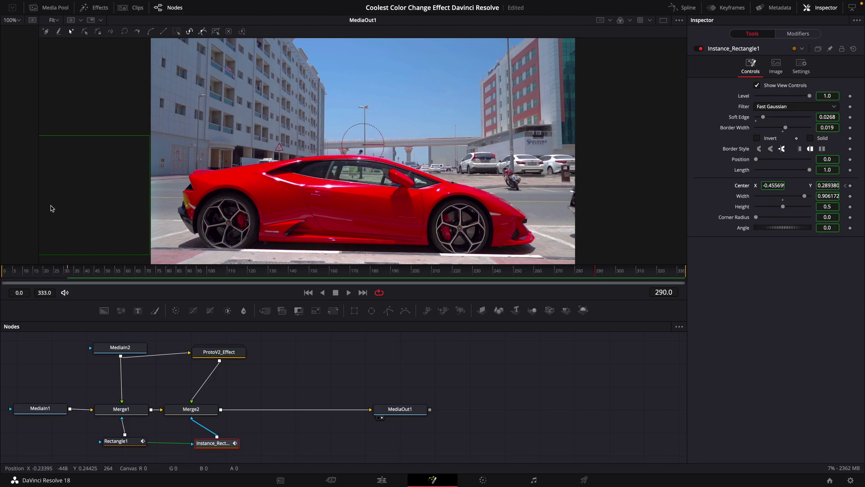
click(813, 8)
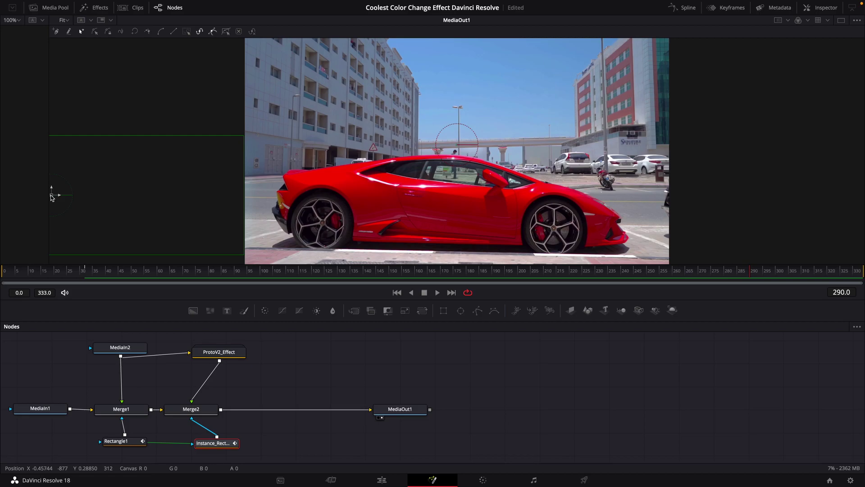
drag(51, 196, 449, 206)
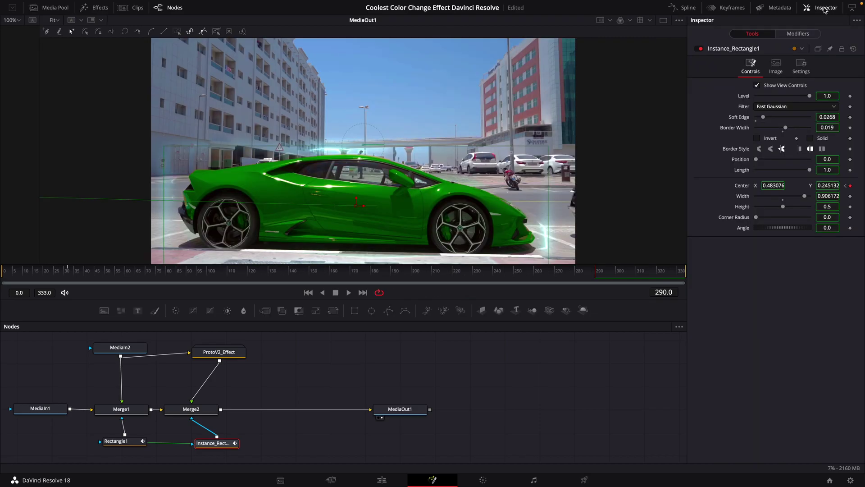
click(824, 8)
Apply the Lava preset to the ProtoV2_Effect wipe edge
click(222, 355)
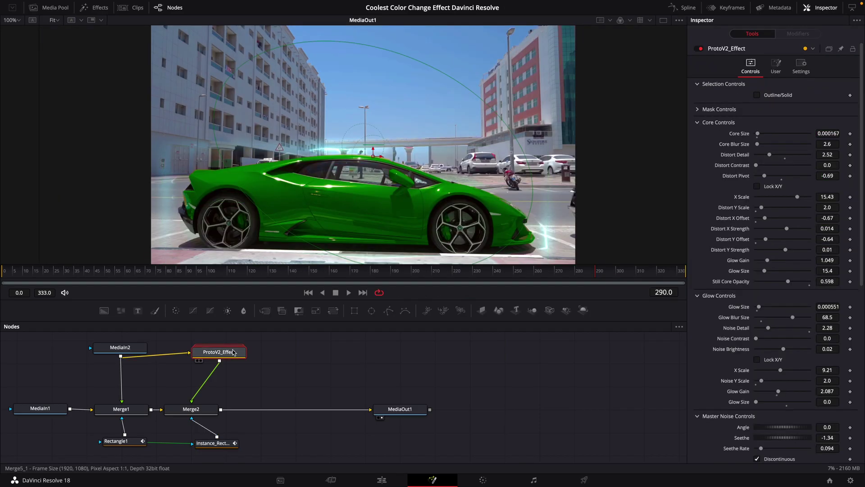
click(783, 65)
click(776, 96)
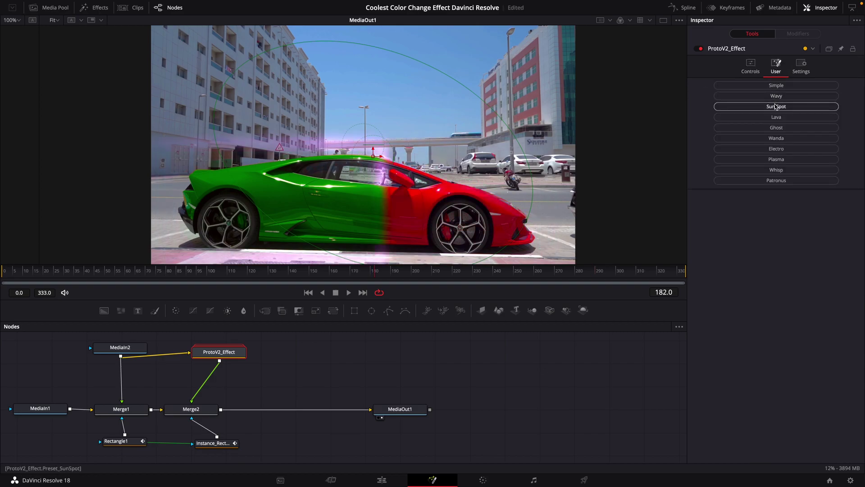
click(776, 117)
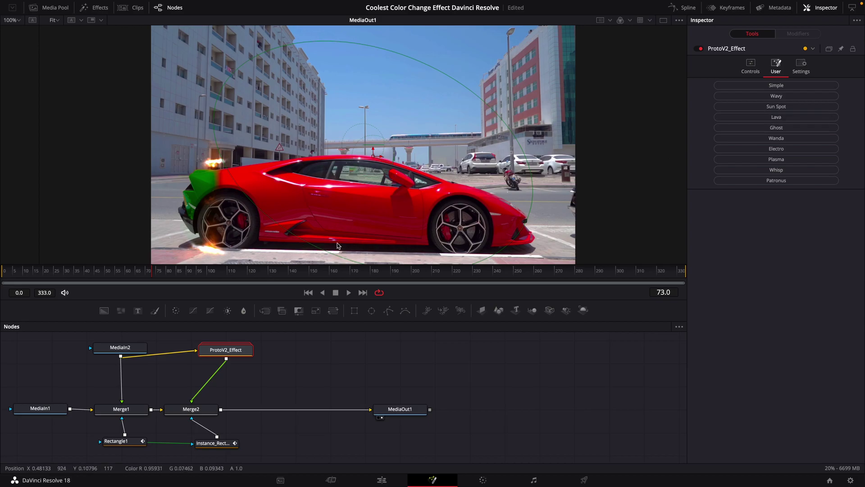
At frame 164, set ProtoV2_Effect's Glow Size and Core Blur Size to 0.0 and save
drag(153, 270, 339, 273)
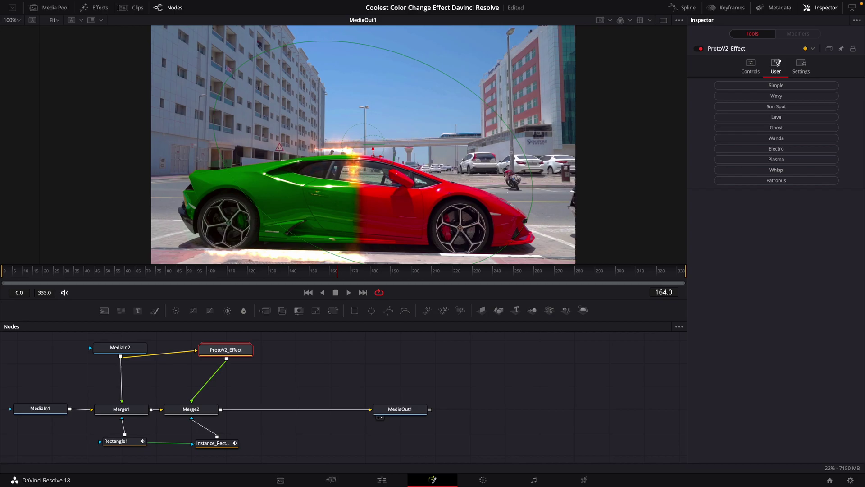
click(750, 65)
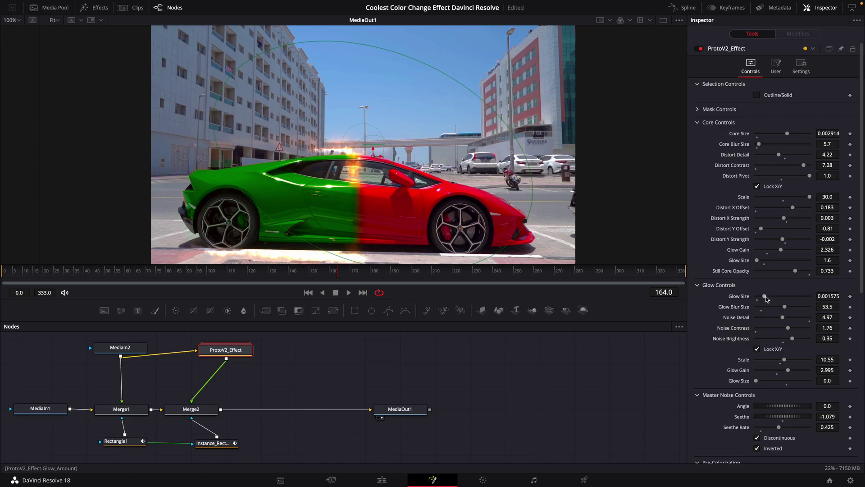
mouse_move(765, 297)
mouse_down()
mouse_move(757, 297)
mouse_move(776, 307)
mouse_move(755, 309)
mouse_up()
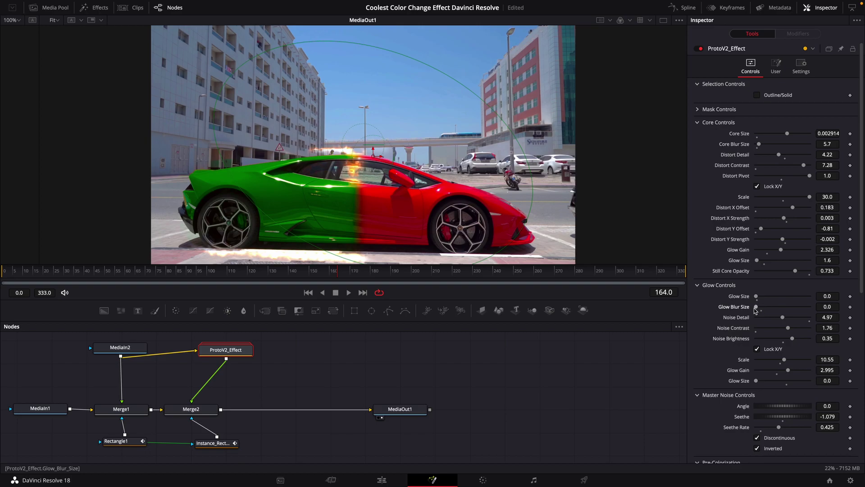
key(ctrl+s)
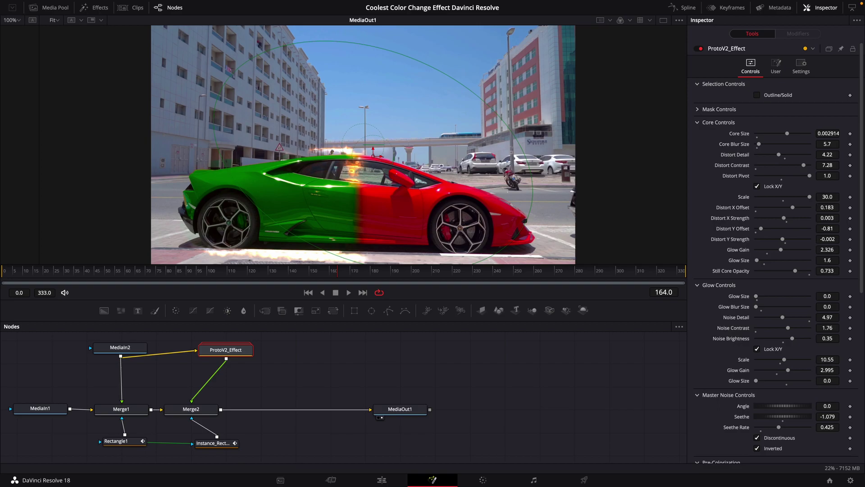
drag(759, 144, 755, 144)
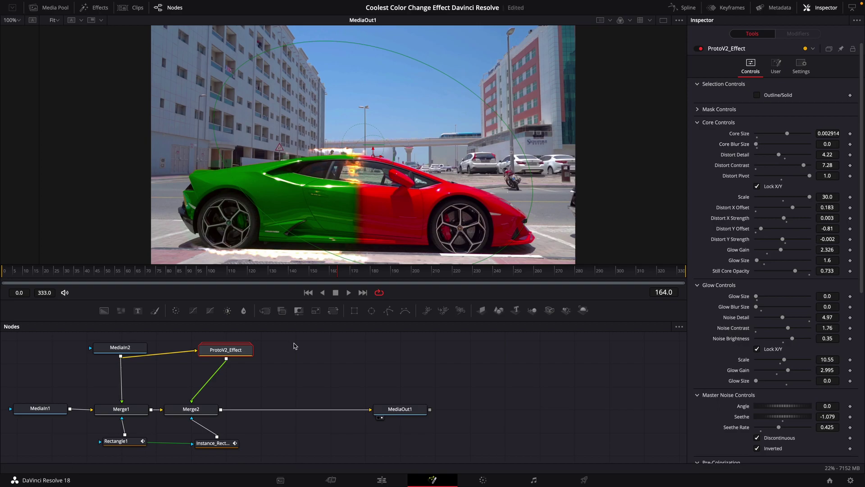
Add a Merge3 node and insert it between Merge2 and MediaOut1
click(295, 381)
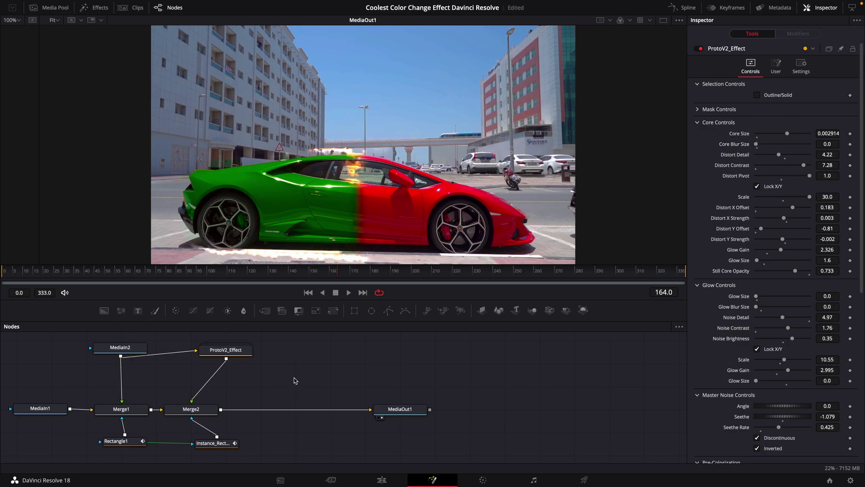
key(shift+space)
text(prot)
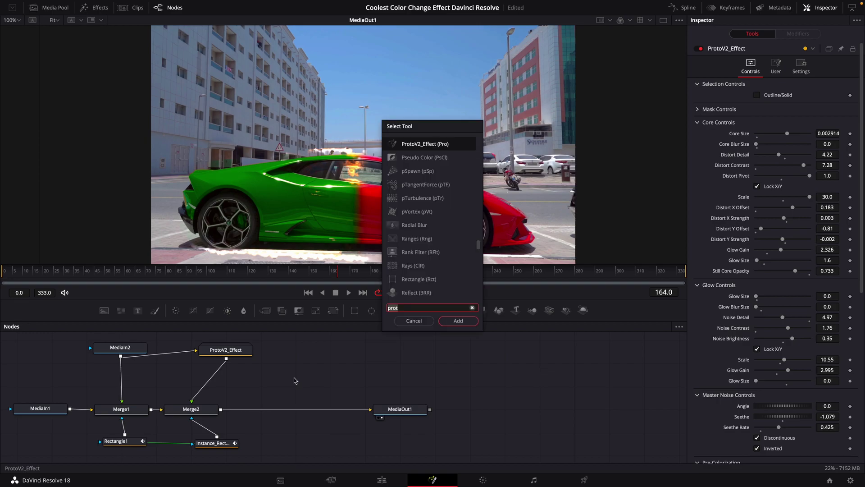
key(BackSpace)
key(BackSpace)
key(BackSpace)
key(BackSpace)
text(mer)
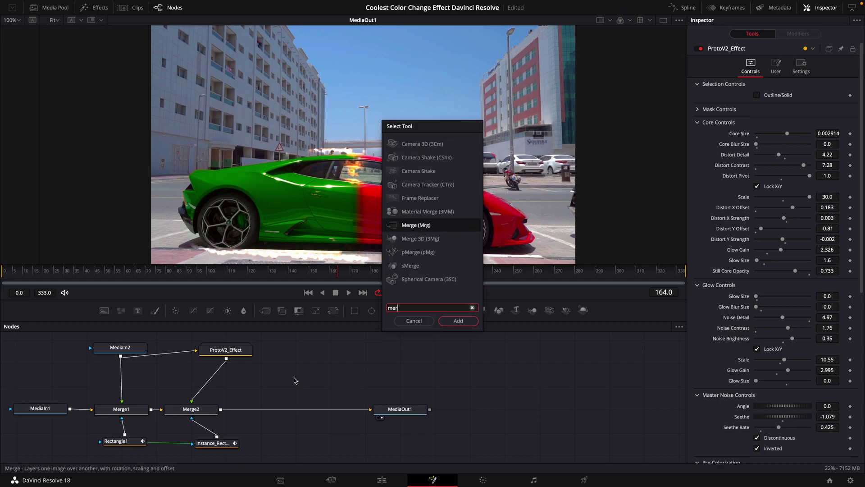
click(456, 321)
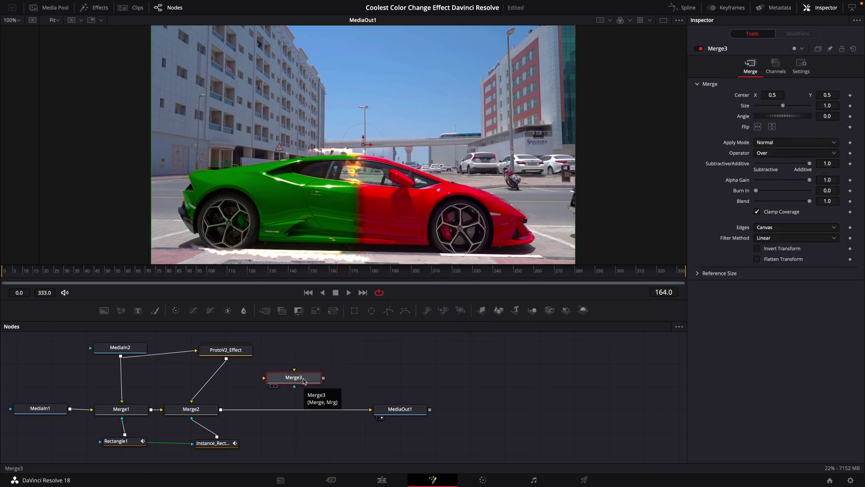
drag(304, 381, 296, 415)
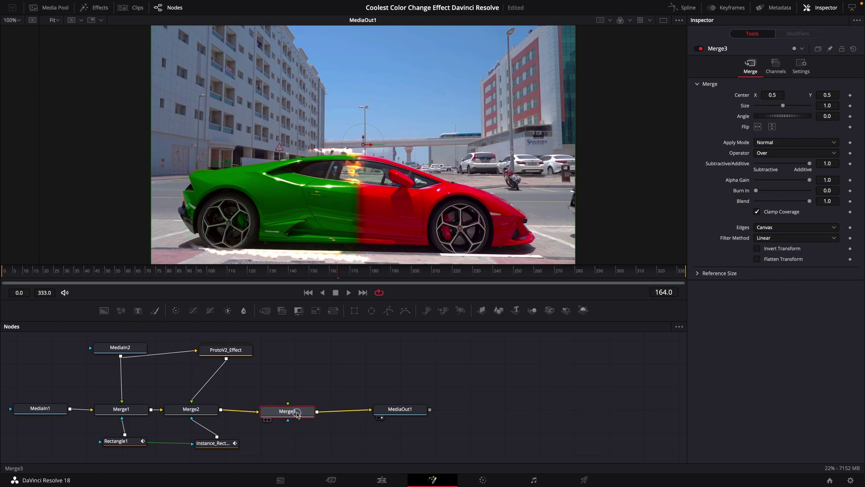
Paste a copy of MediaIn2 as MediaIn2_1 and connect it into Merge3
right_click(132, 350)
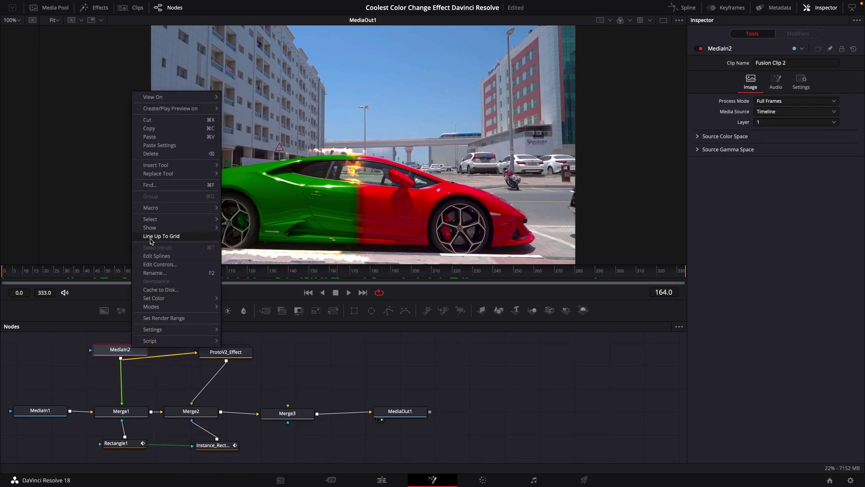
click(158, 138)
click(319, 359)
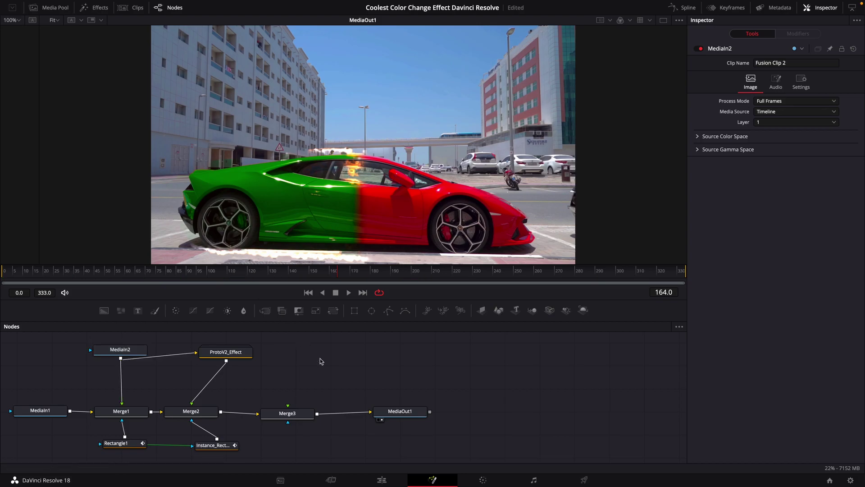
key(ctrl+v)
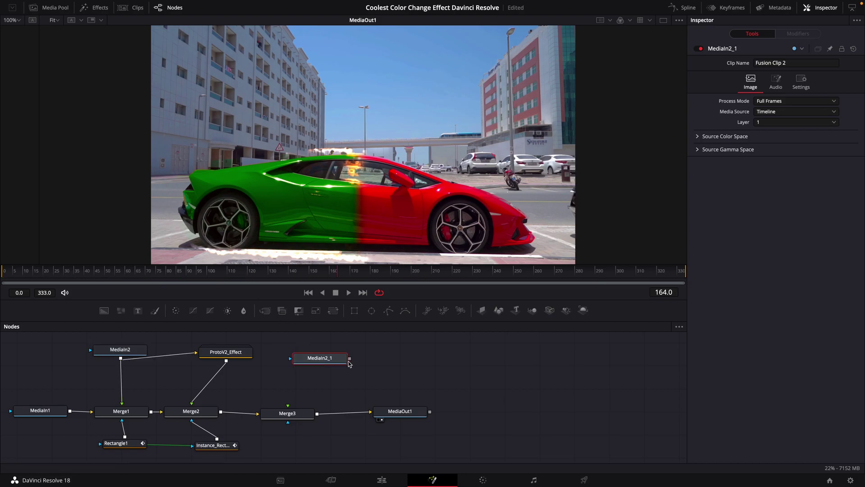
drag(350, 358, 288, 408)
drag(400, 411, 523, 412)
drag(325, 359, 315, 352)
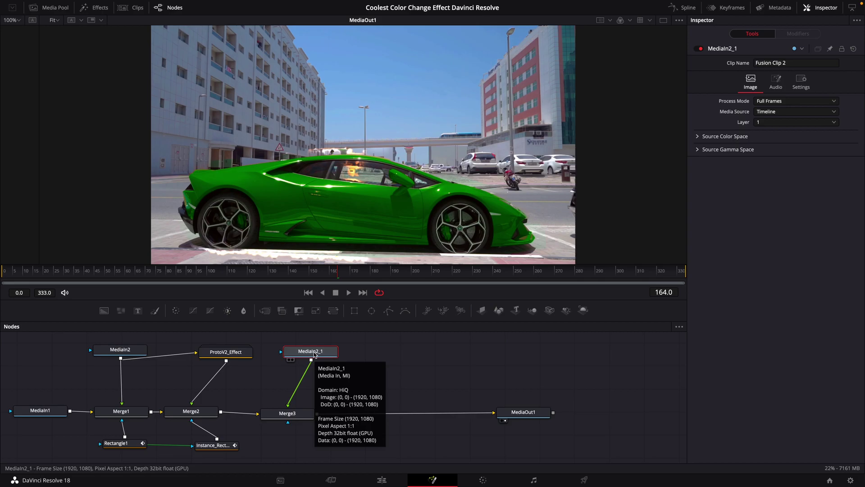
Add an Edge Detect node after MediaIn2_1, set to Grayscale Edges
key(shift+space)
text(mer)
key(BackSpace)
key(BackSpace)
key(BackSpace)
text(edg)
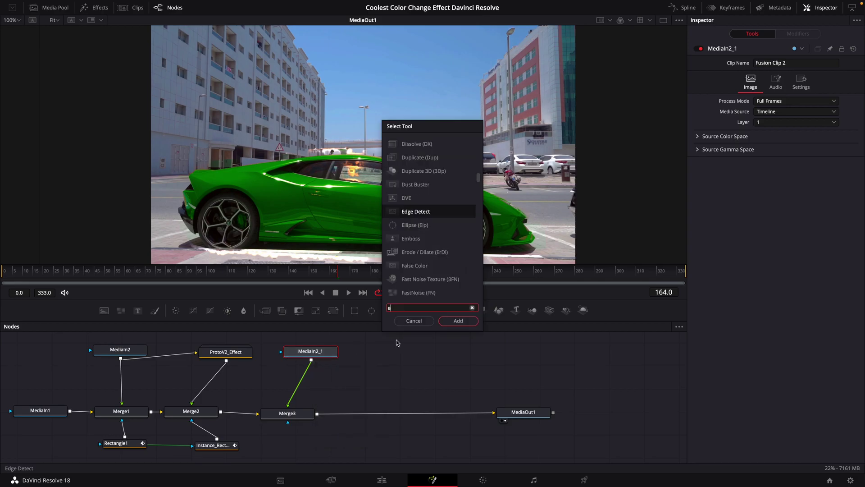
click(453, 321)
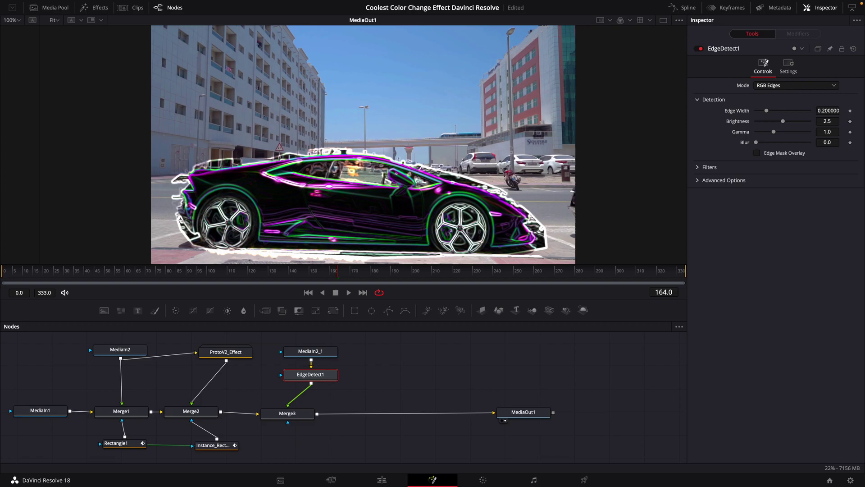
click(793, 85)
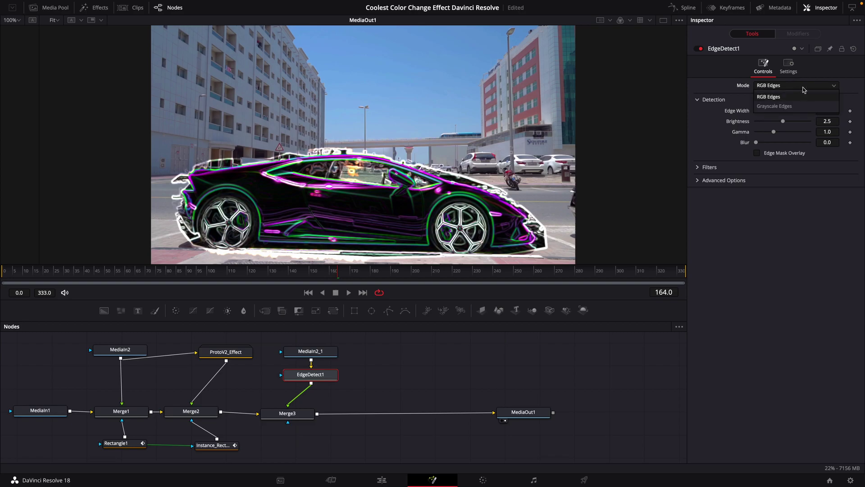
click(792, 107)
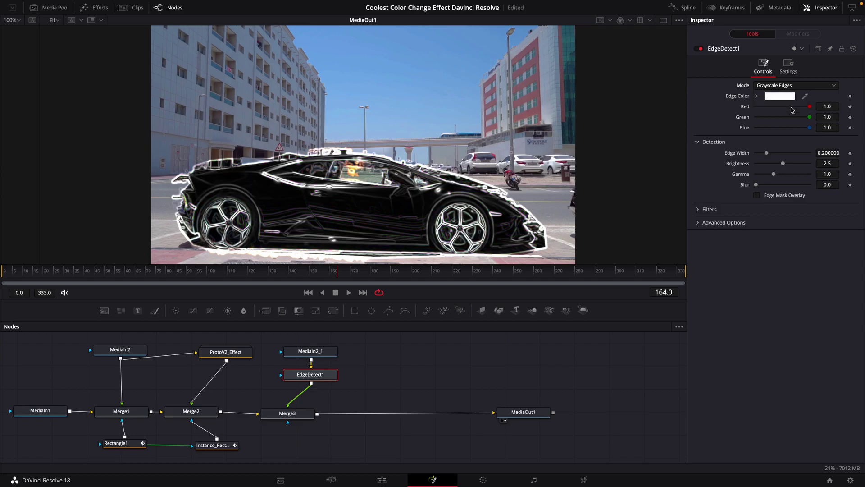
Make the edge colour a saturated cyan (hue 0.528) with Brightness 2.795
click(757, 96)
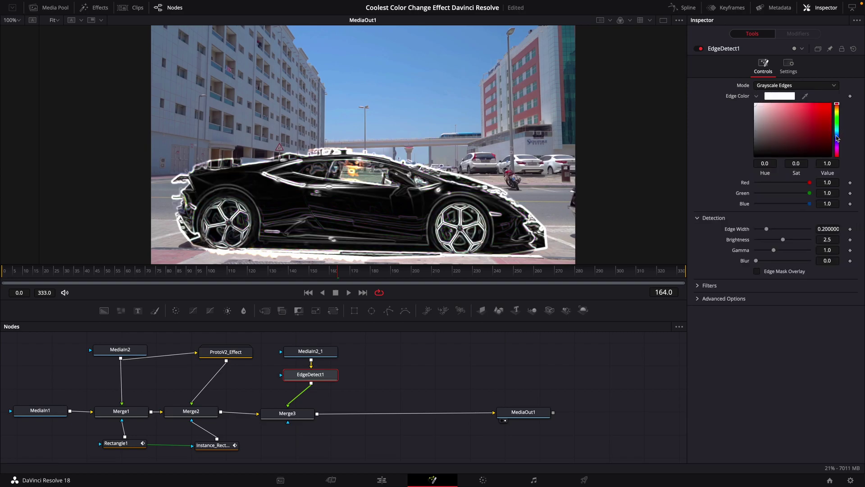
click(838, 134)
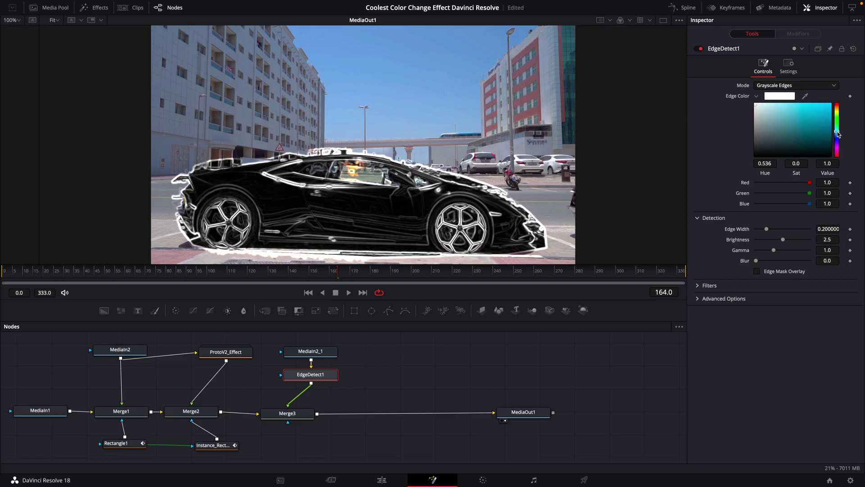
drag(836, 131, 838, 133)
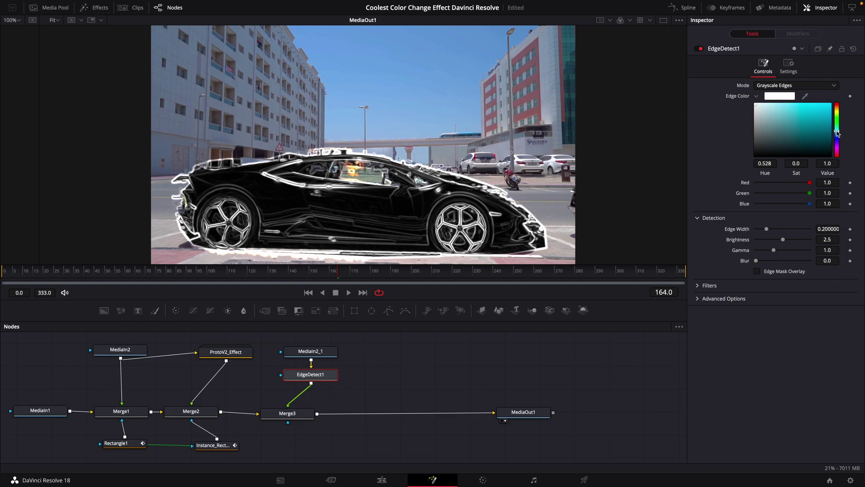
click(824, 109)
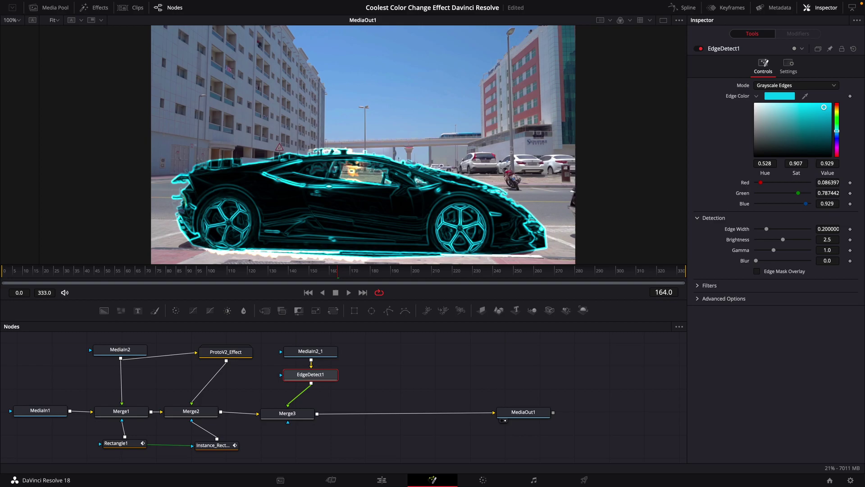
drag(783, 239, 786, 239)
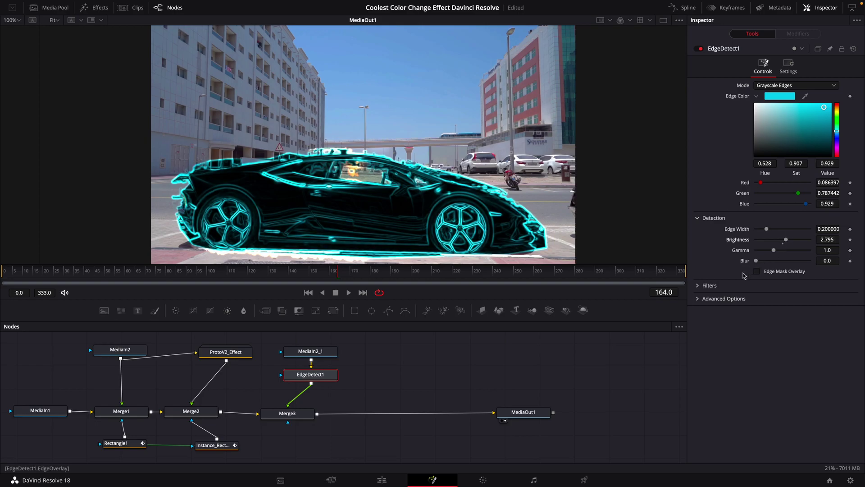
Set EdgeDetect1's Preprocess filter to Filter
click(702, 287)
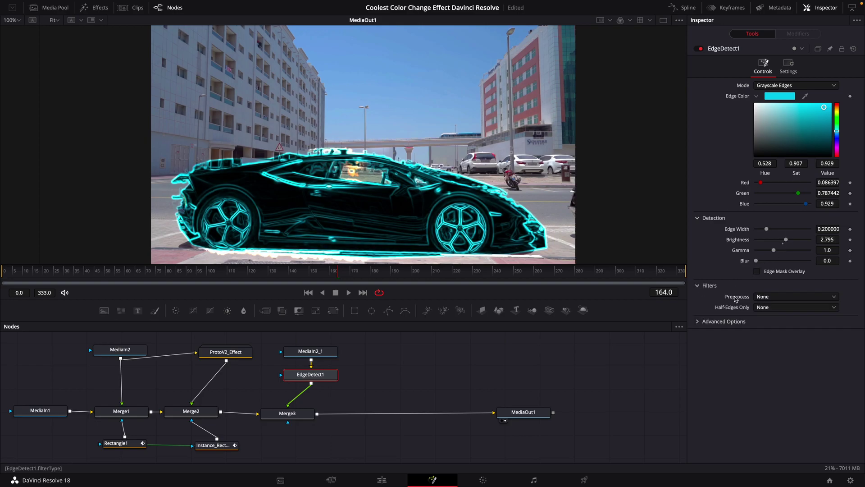
click(768, 306)
click(764, 320)
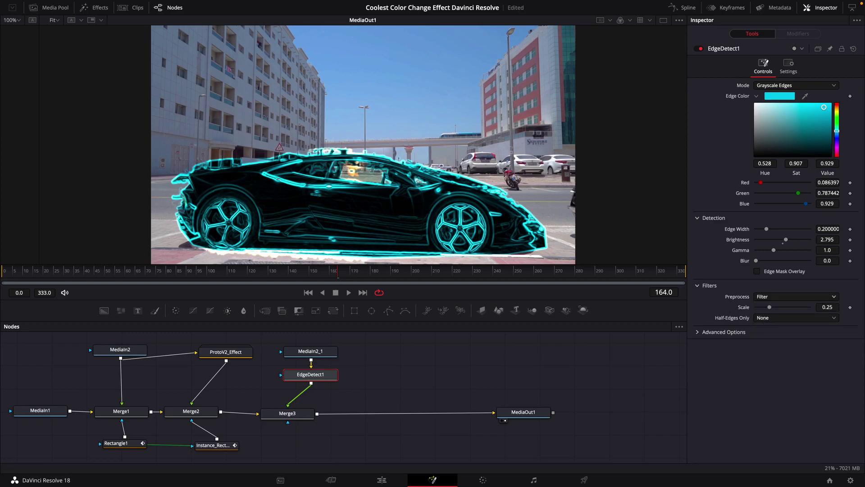
Set Merge3's Apply Mode to Screen
click(288, 413)
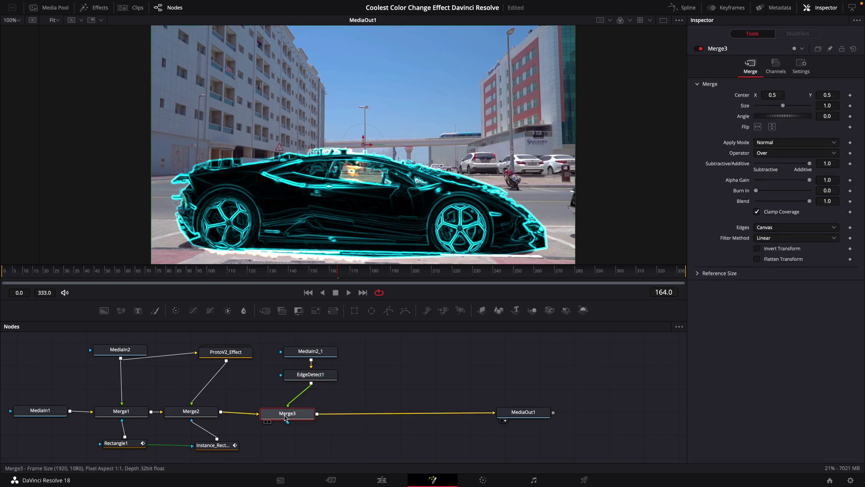
click(779, 143)
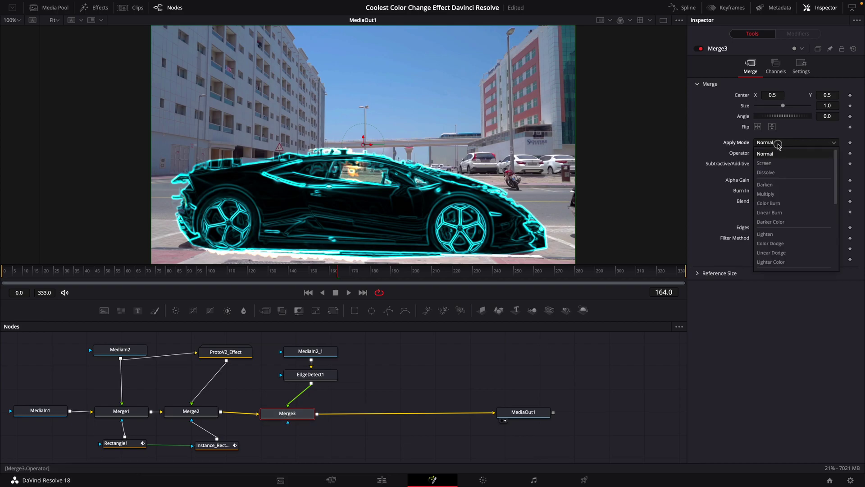
click(772, 164)
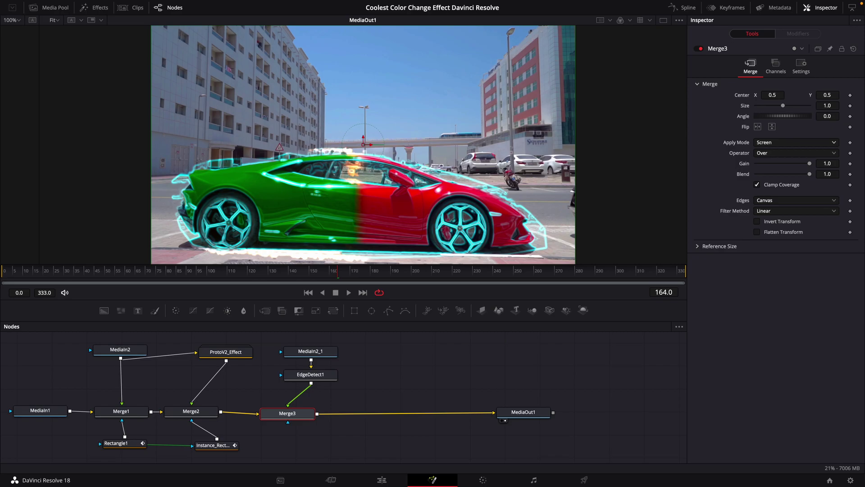
Use Instance_Rectangle1 as Merge3's effect mask and move both rectangle nodes lower
drag(218, 438, 288, 424)
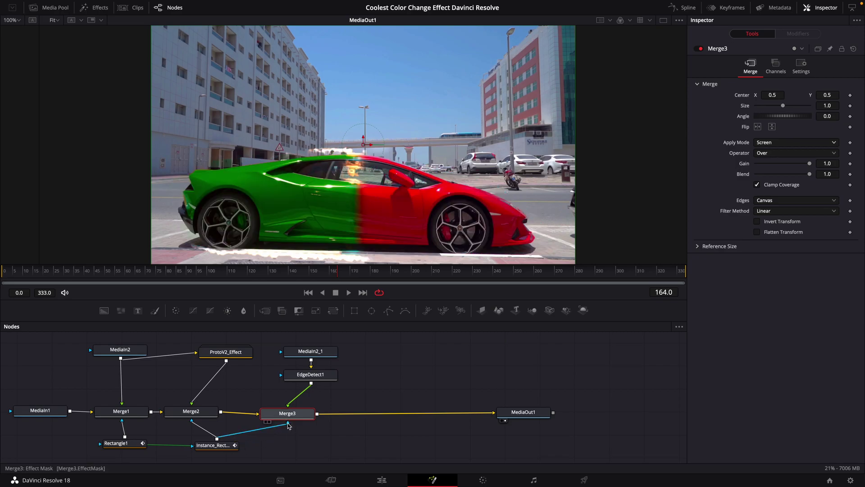
scroll(288, 426, down, 5)
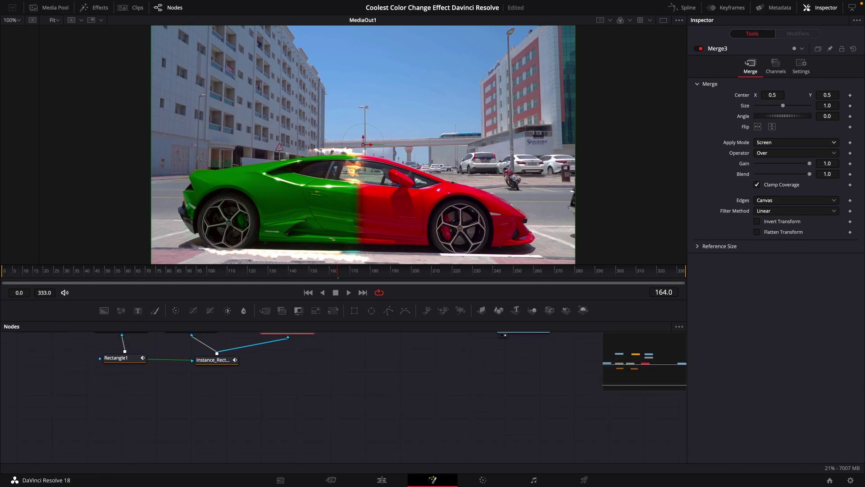
drag(64, 359, 211, 430)
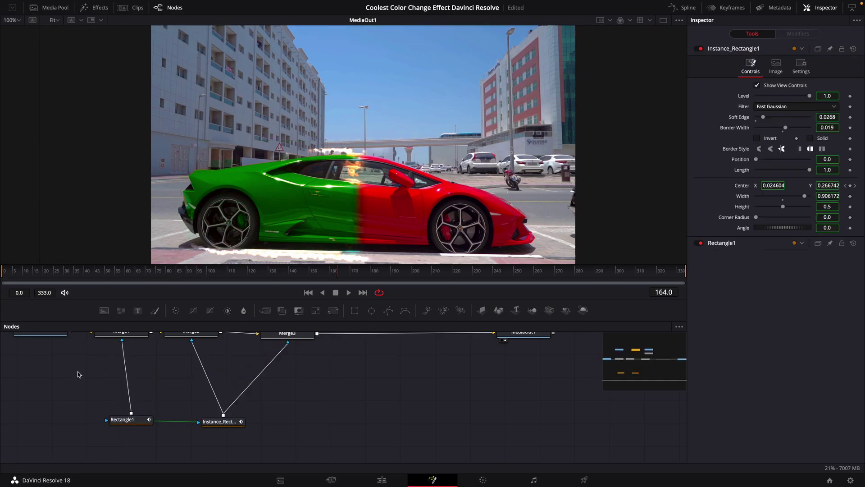
Add a Displace node and insert it between Rectangle1 and Merge1
key(shift+space)
text(edg)
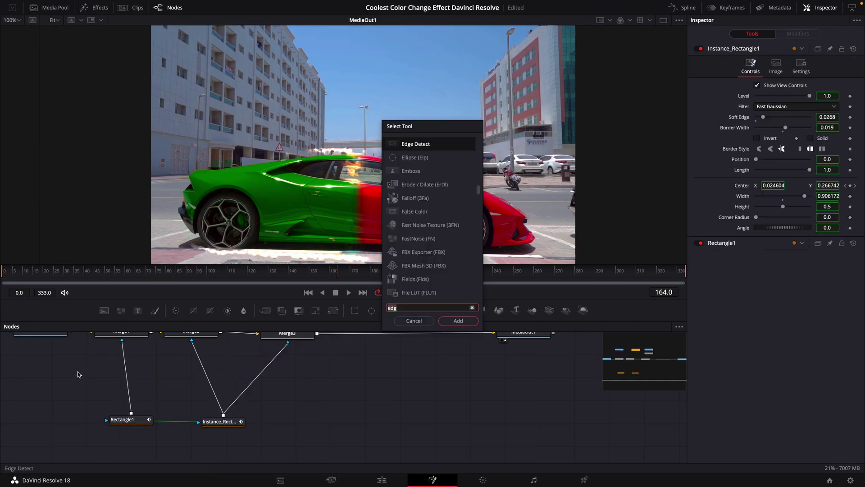
key(BackSpace)
key(BackSpace)
key(BackSpace)
text(dipl)
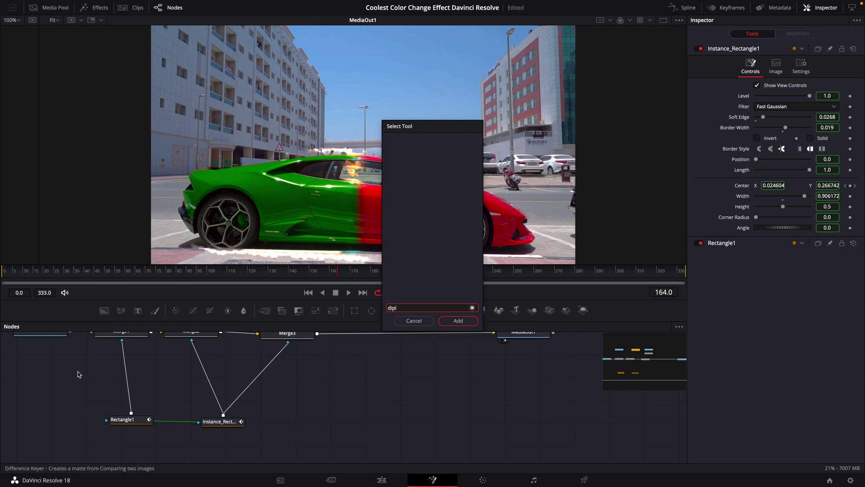
key(Return)
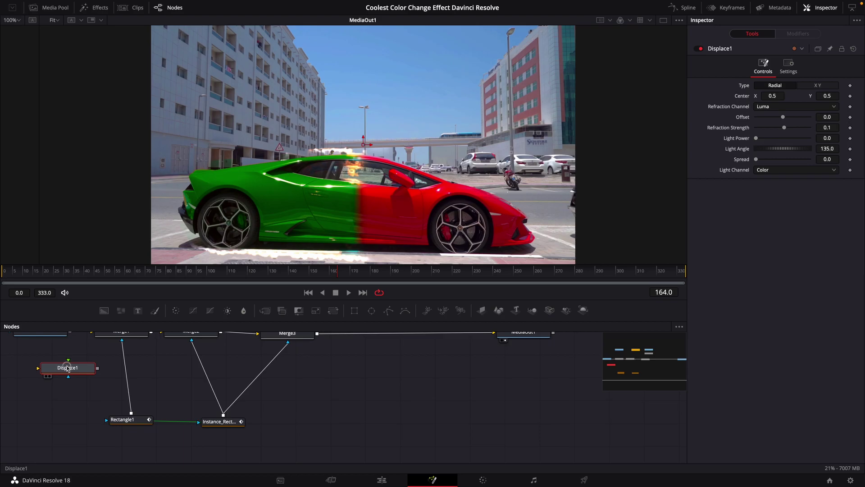
drag(66, 369, 121, 363)
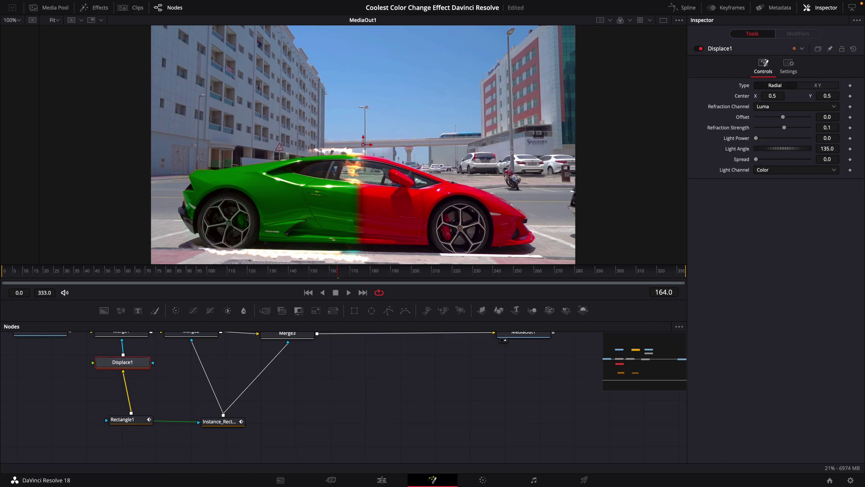
click(46, 380)
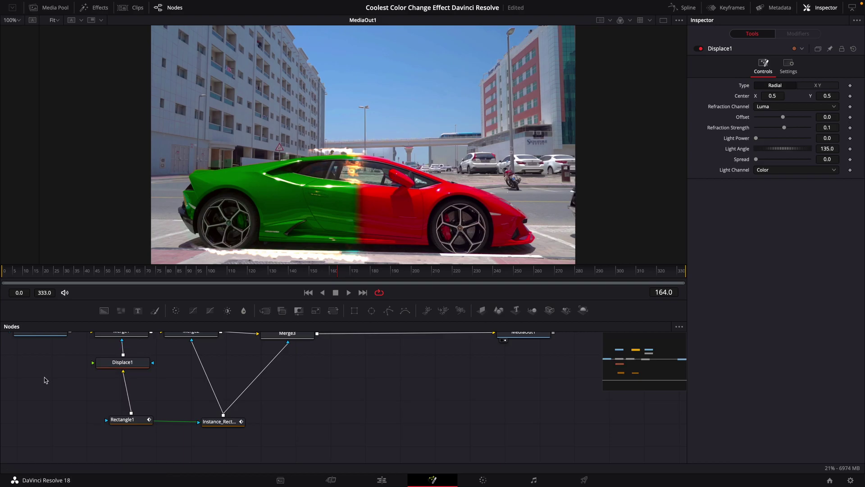
Add a FastNoise node to the graph
key(shift+space)
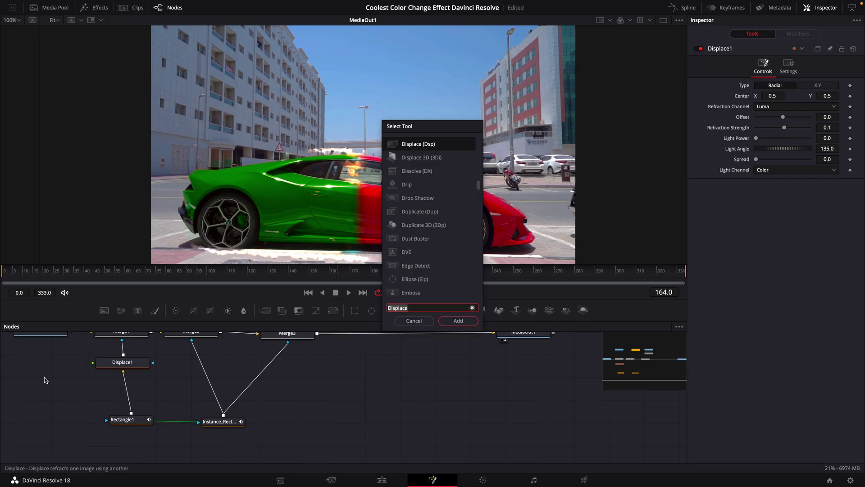
text(fast)
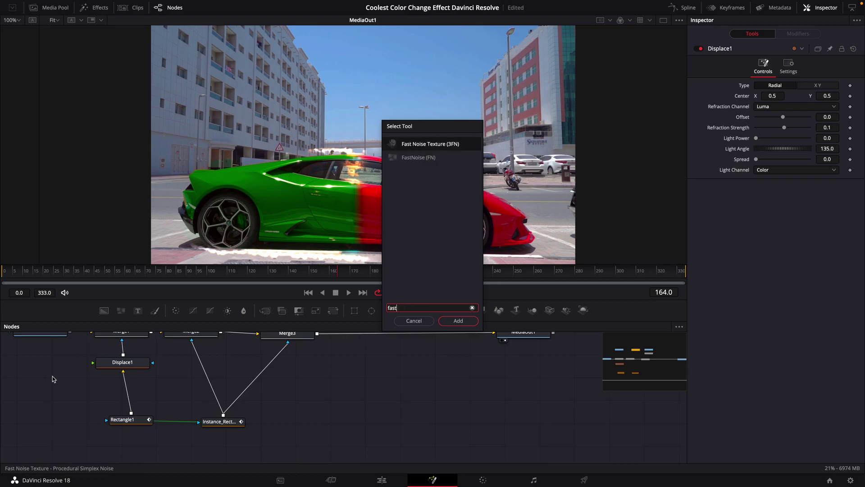
click(420, 159)
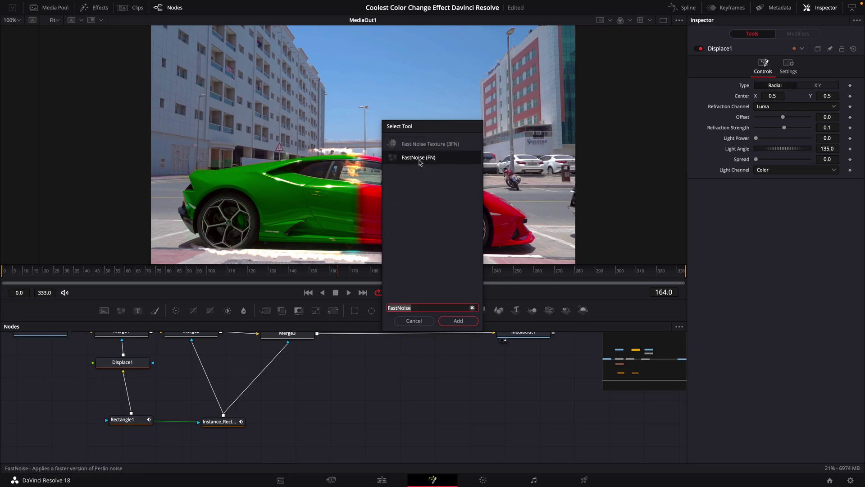
click(458, 320)
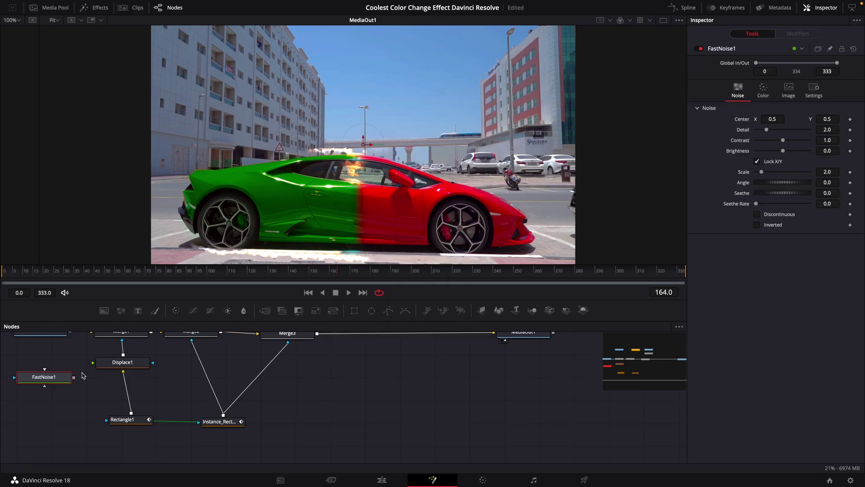
Feed FastNoise1 into Displace1's foreground and set Refraction Strength to 0.6
drag(74, 377, 94, 364)
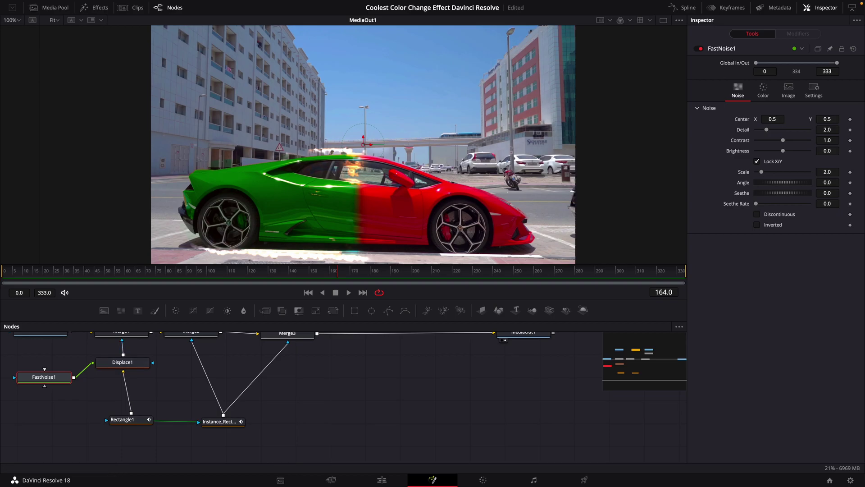
click(115, 366)
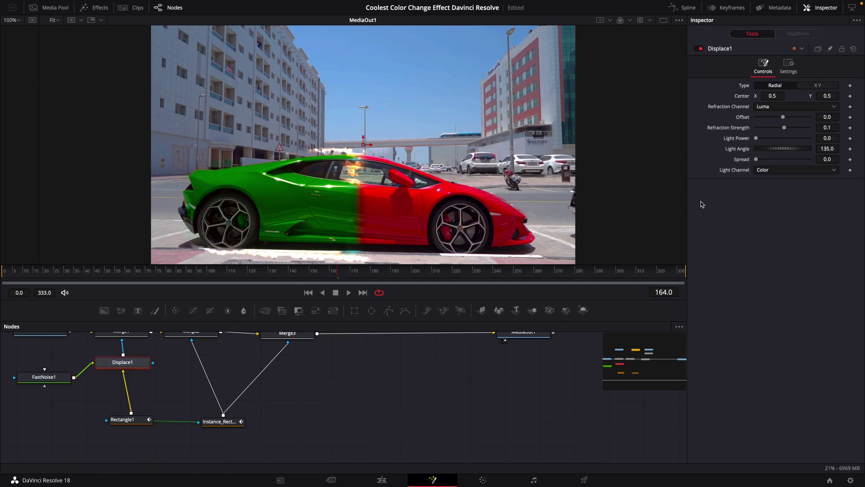
click(832, 129)
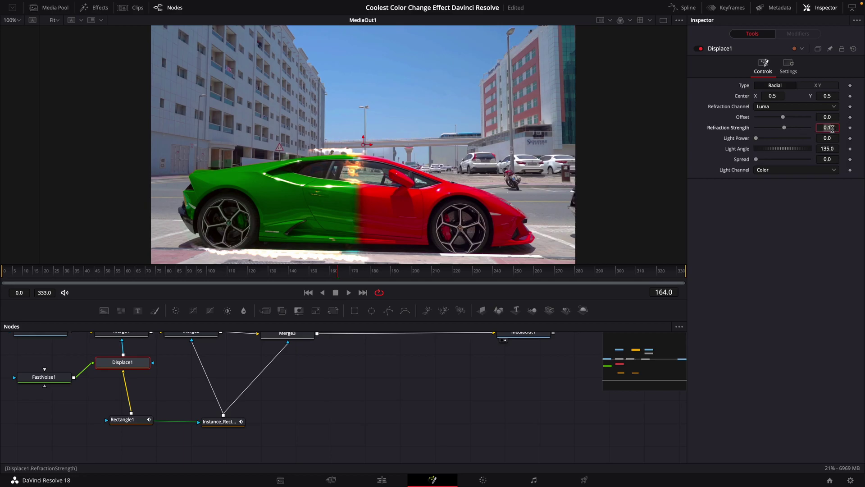
text(.6)
key(Return)
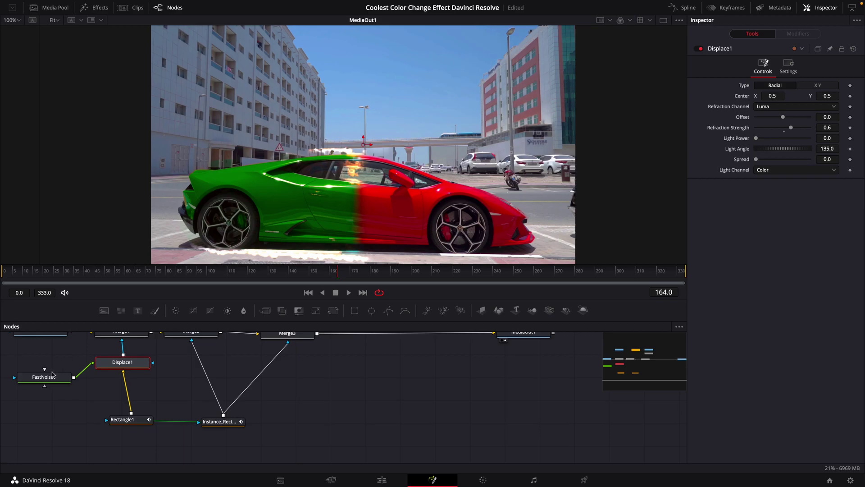
Raise FastNoise1's Contrast to 5.0 and Scale to about 15.6
click(49, 381)
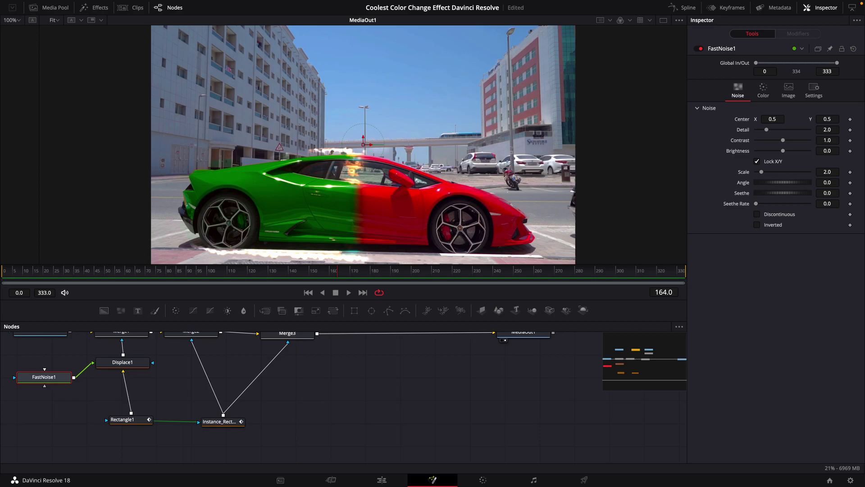
drag(783, 140, 811, 143)
drag(764, 174, 799, 174)
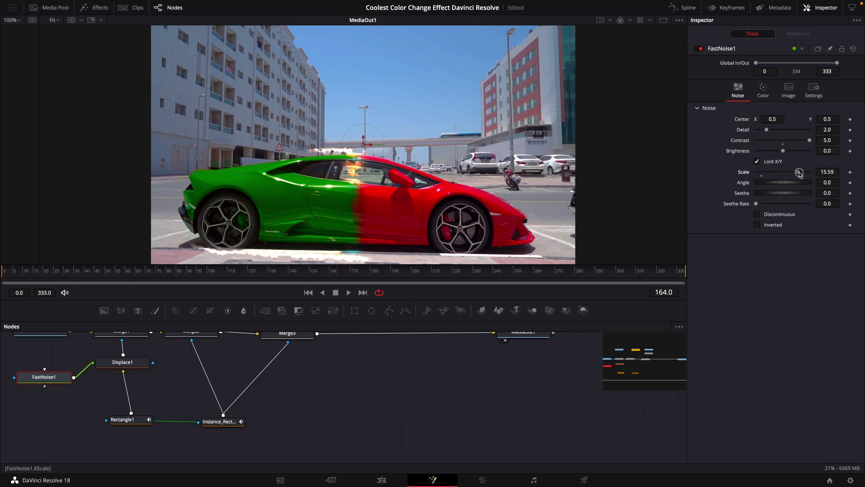
Paste a copy of Displace1 onto the Instance_Rectangle1–Merge3 mask link
click(118, 363)
right_click(117, 364)
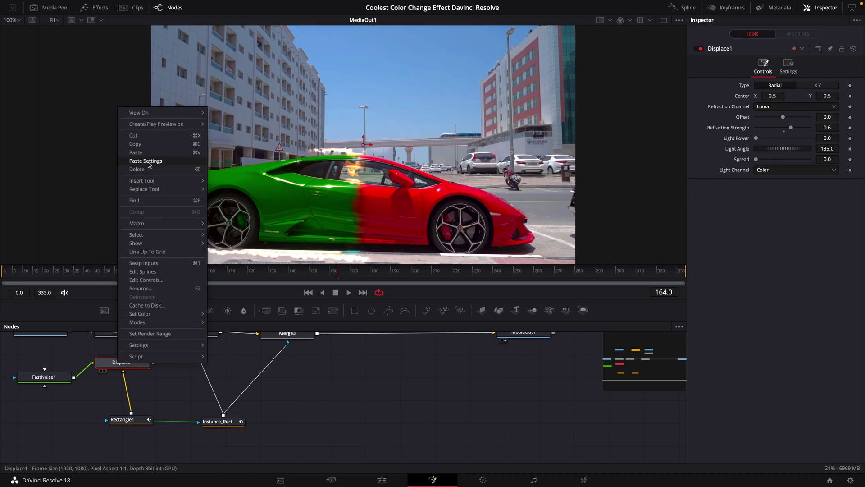
click(135, 144)
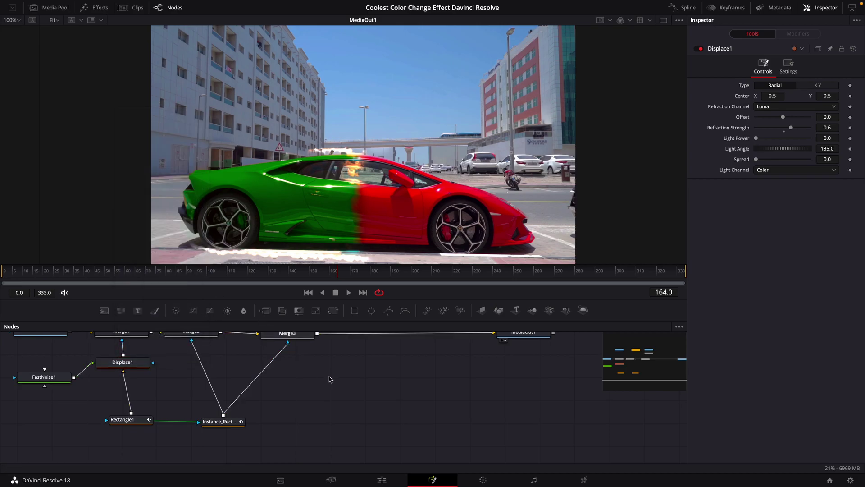
key(ctrl+v)
drag(338, 374, 283, 367)
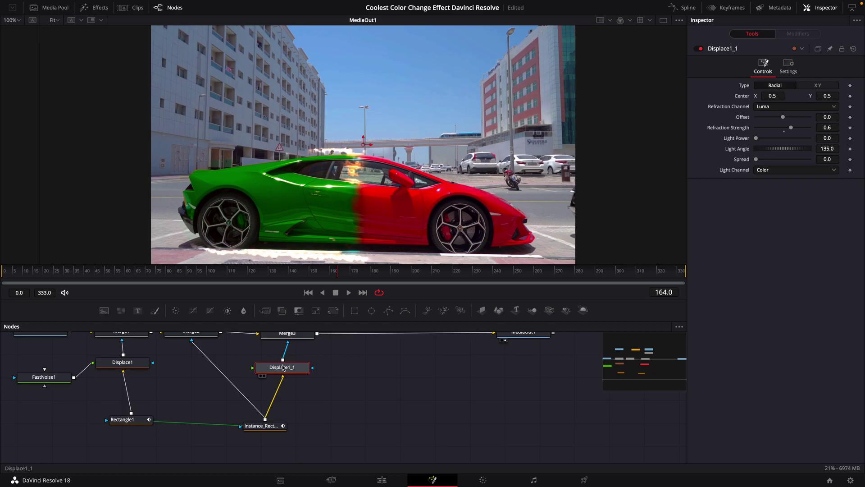
Paste a copy of FastNoise1 and connect FastNoise1_1 to Displace1_1
right_click(52, 382)
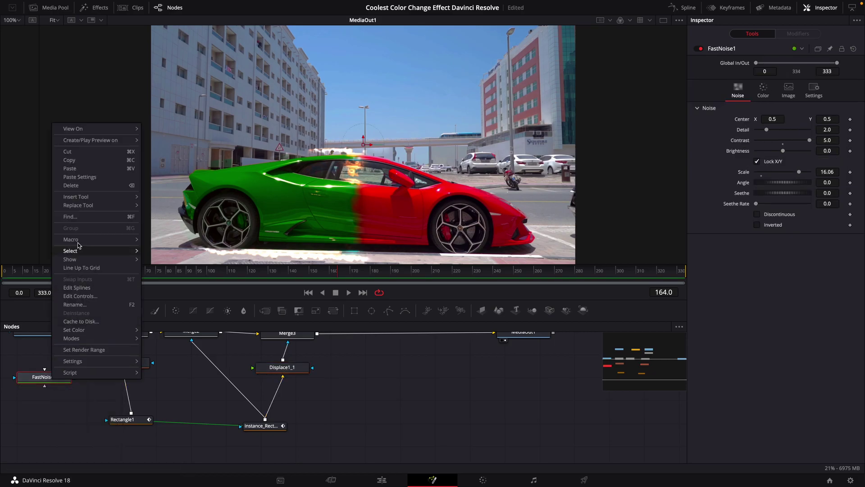
click(79, 160)
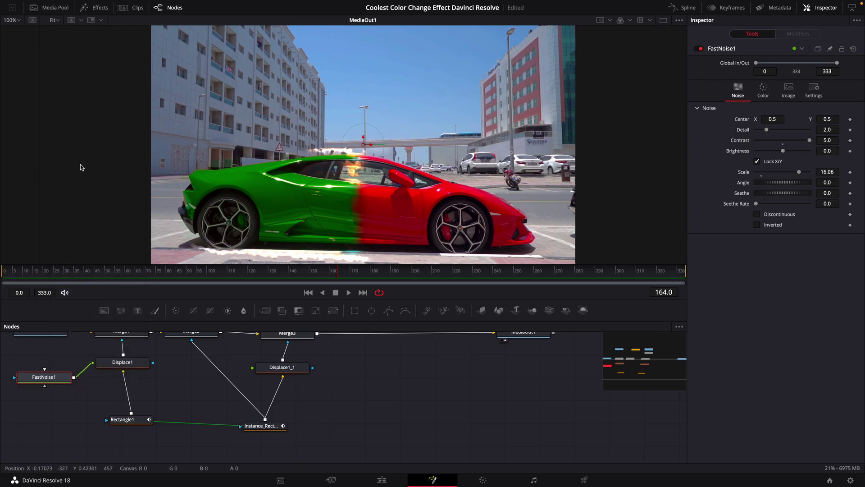
click(379, 407)
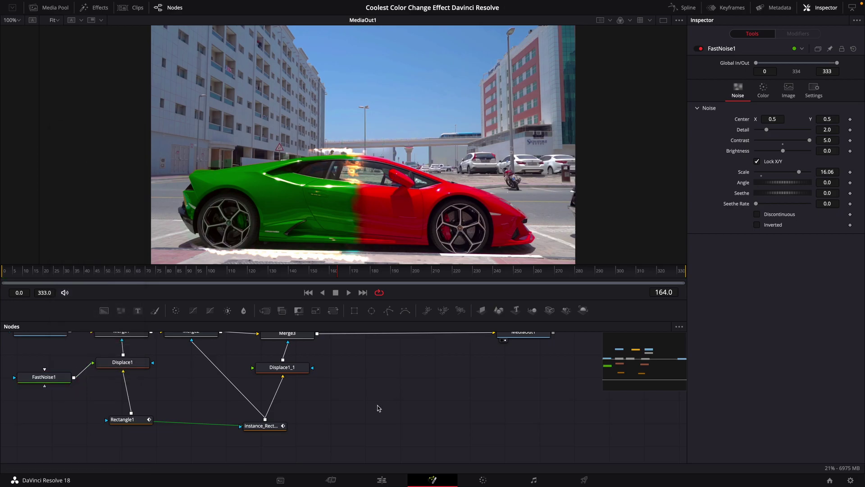
key(ctrl+v)
drag(378, 408, 312, 368)
Select the ProtoV2_Effect node to review its wipe-edge settings
scroll(316, 383, up, 3)
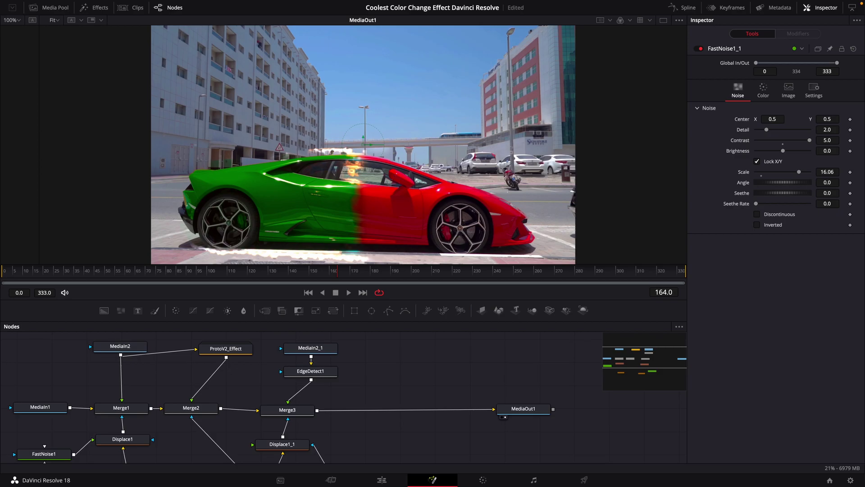
click(226, 348)
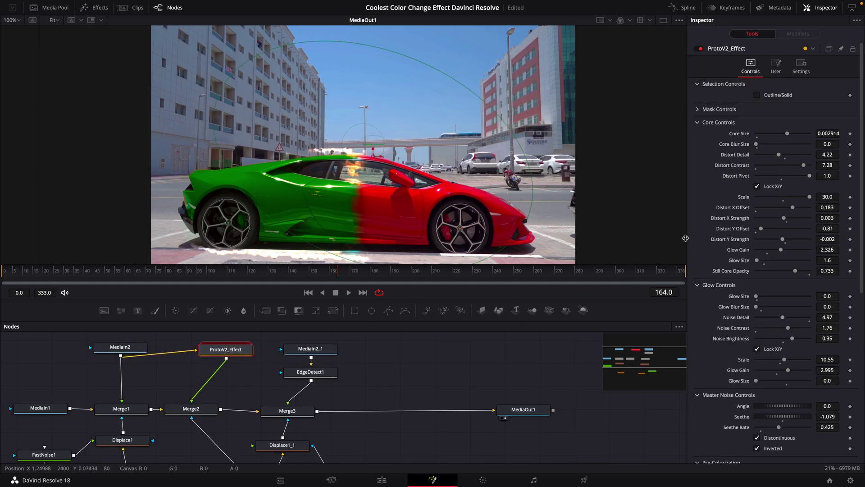